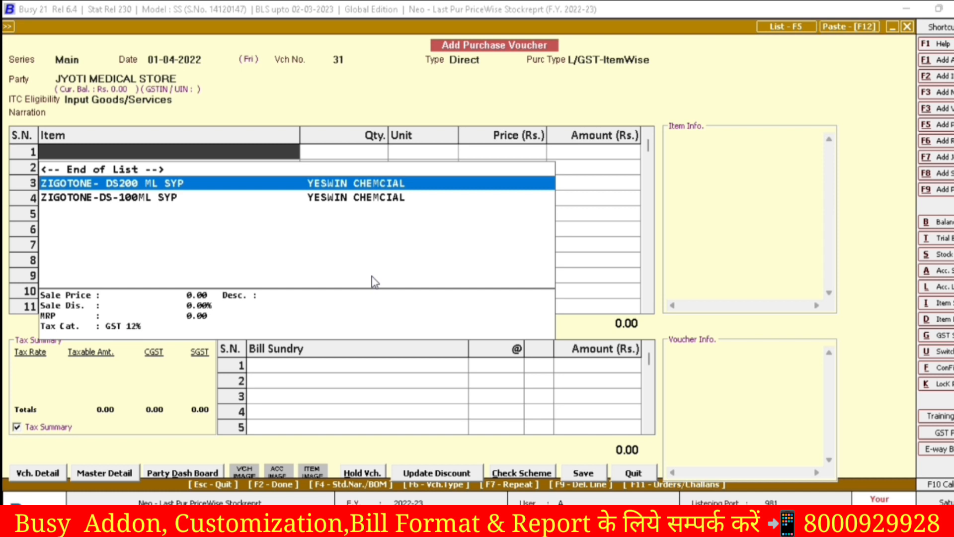
- Add ZIGOTONE- DS200 ML SYP to the purchase voucher with scheme 12+3 and quantity 12+3
key("Return")
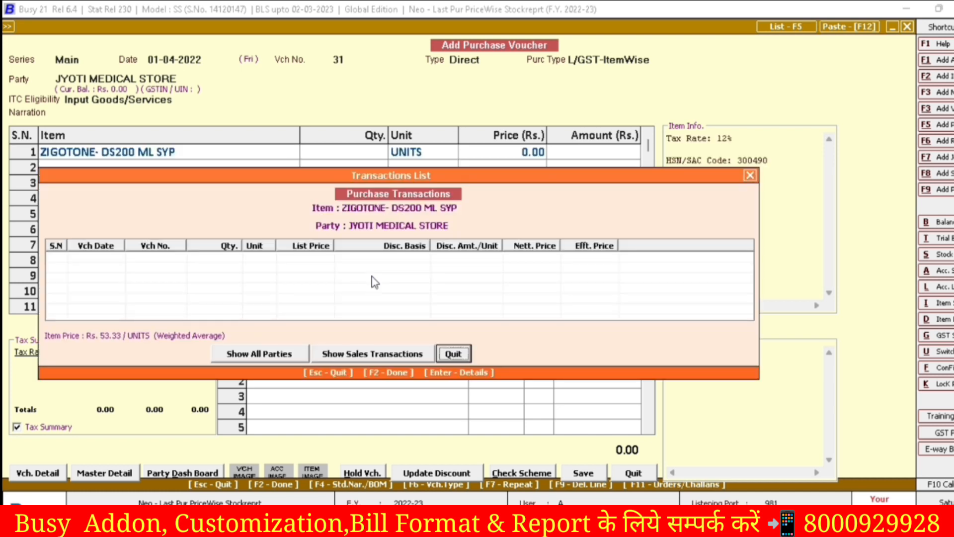
key("Escape")
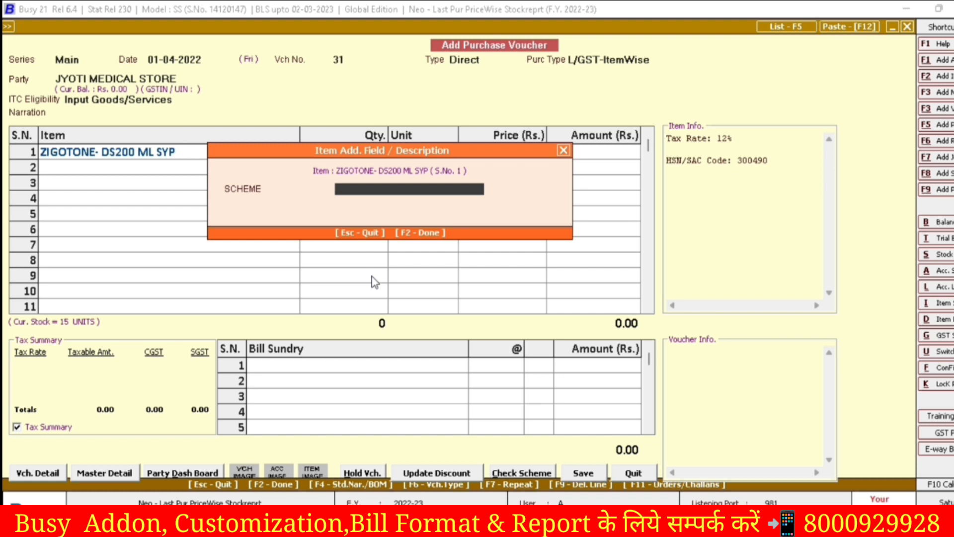
type("12+3")
key("Return")
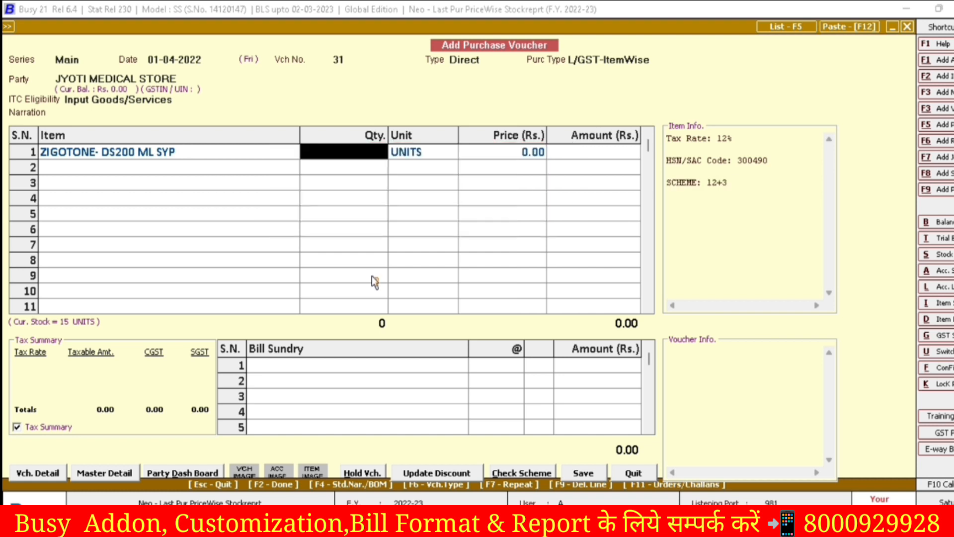
type("12+3")
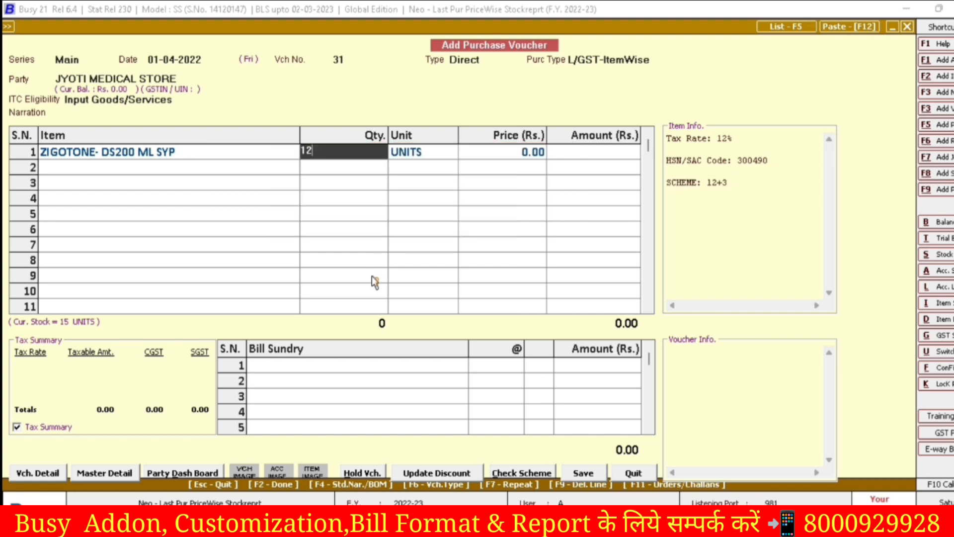
key("Return")
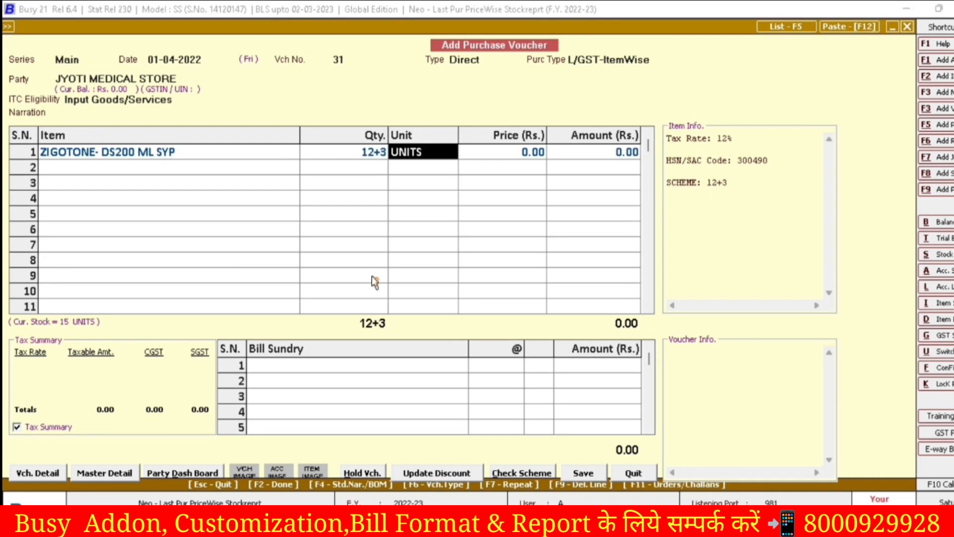
- Enter batch 123456 for all 15 units of the item with a sales price of 100
key("Return")
type("123456")
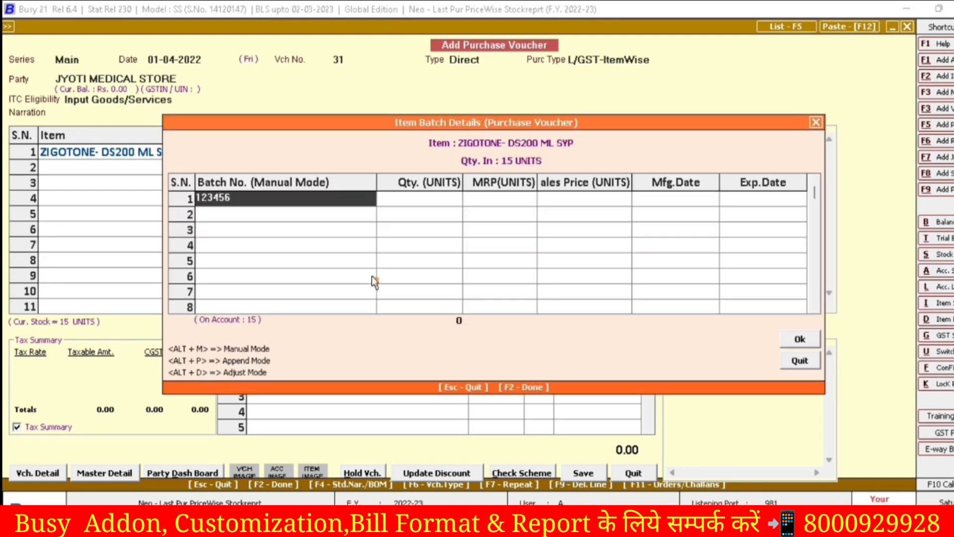
key("Return")
key("Return")
key("Return")
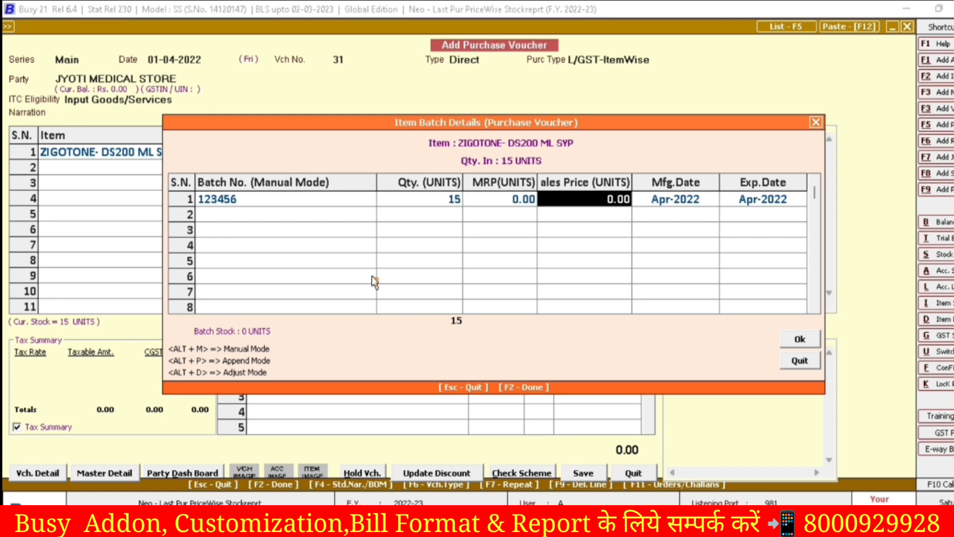
type("100")
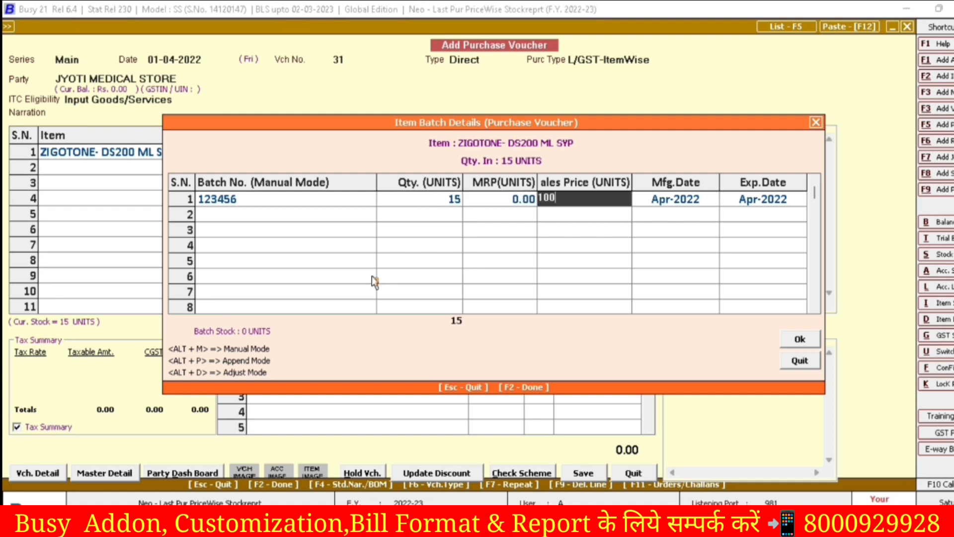
key("Return")
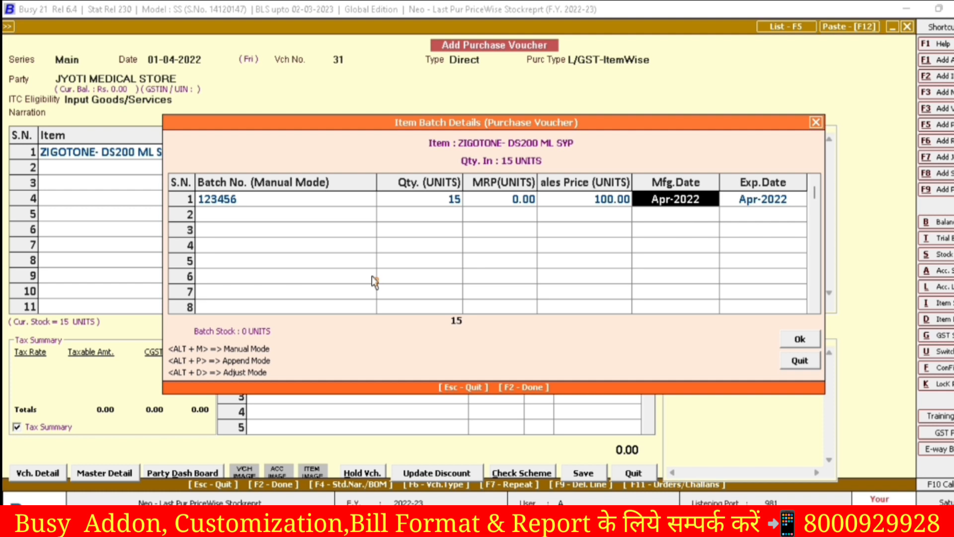
- Set the batch's MRP to 125, keep Apr-2022 for both dates, and accept the batch details
key("Left")
key("Left")
key("Left")
key("Right")
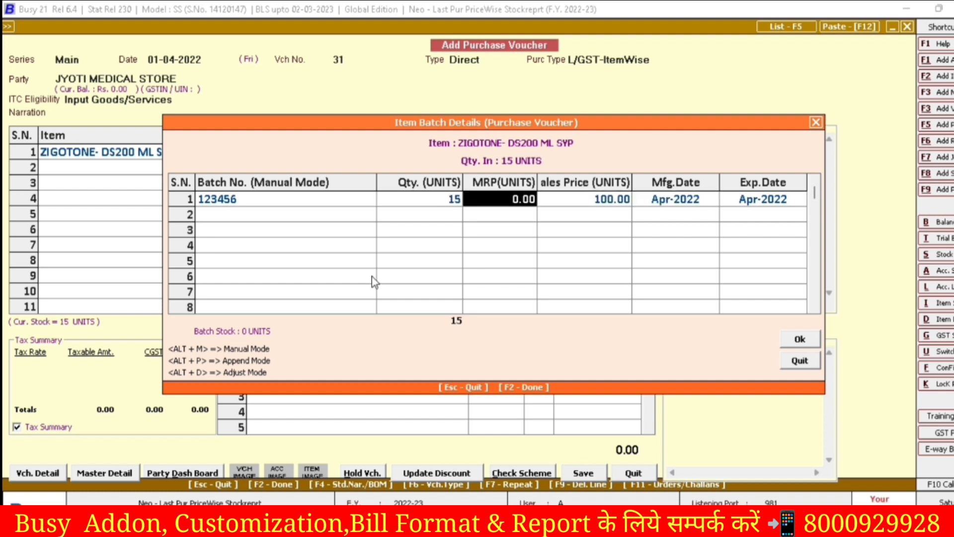
type("125")
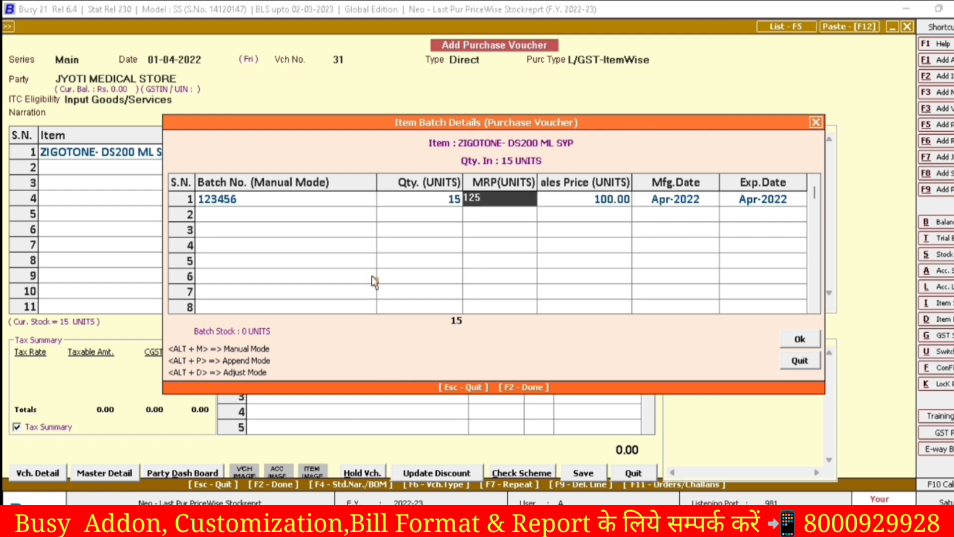
key("Return")
key("Return")
key("Return")
key("Return")
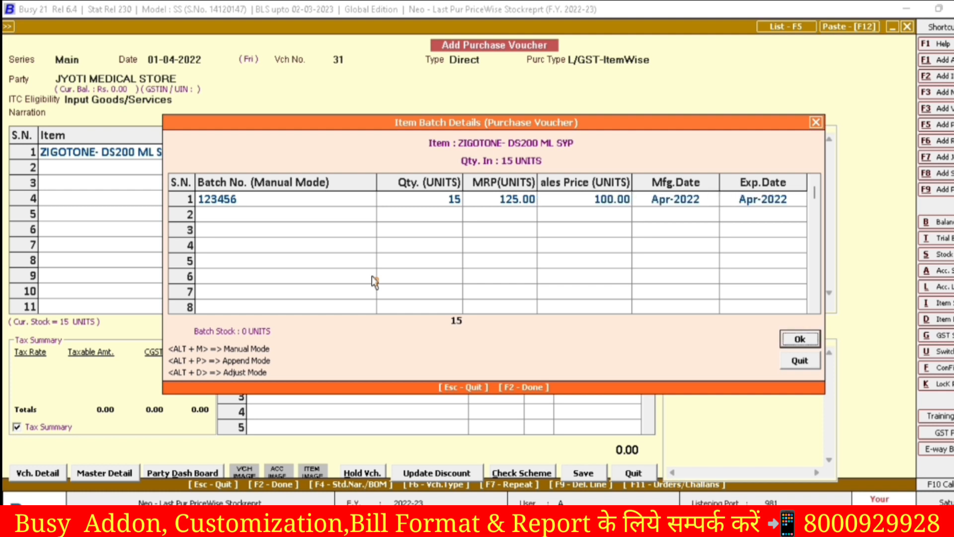
key("Return")
key("Return")
- Set the item's purchase price to 80 per unit without discount and complete the line
key("Up")
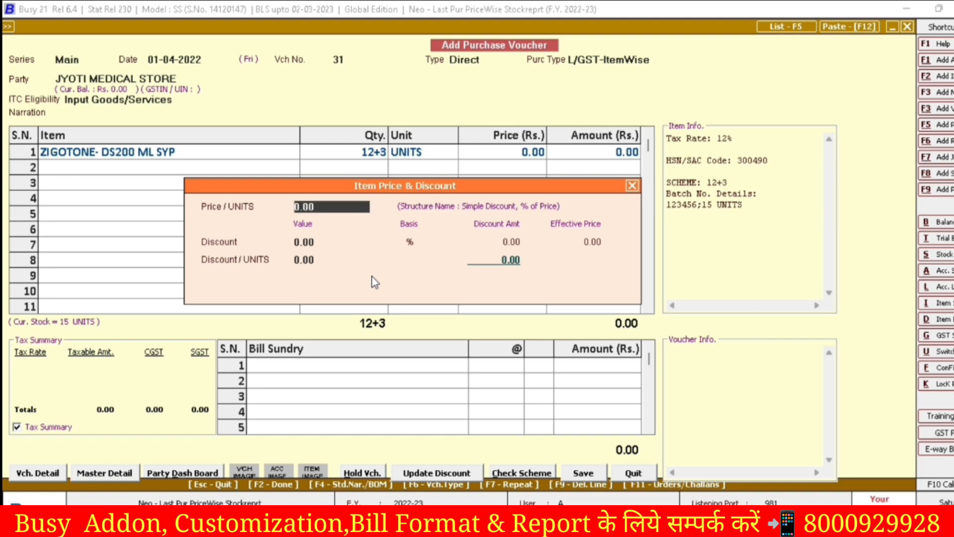
type("80")
key("Return")
key("Return")
key("Return")
key("Return")
key("Return")
key("Return")
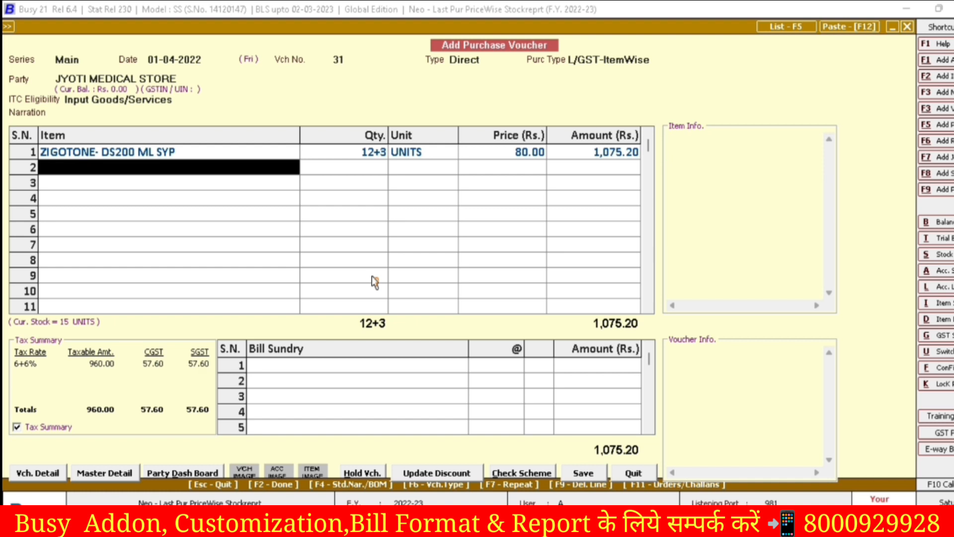
- Review the purchase line's scheme, quantity, batch details and price
key("Up")
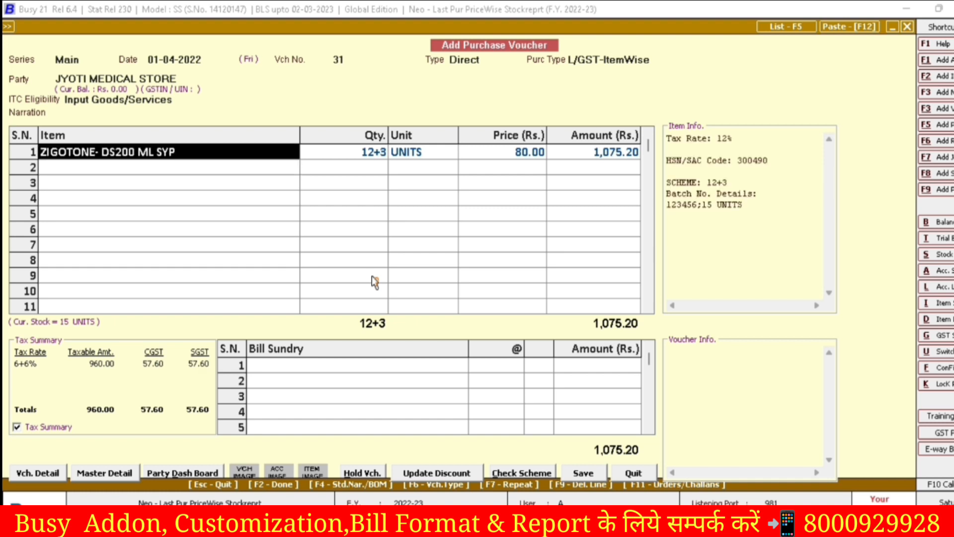
key("Return")
key("Return")
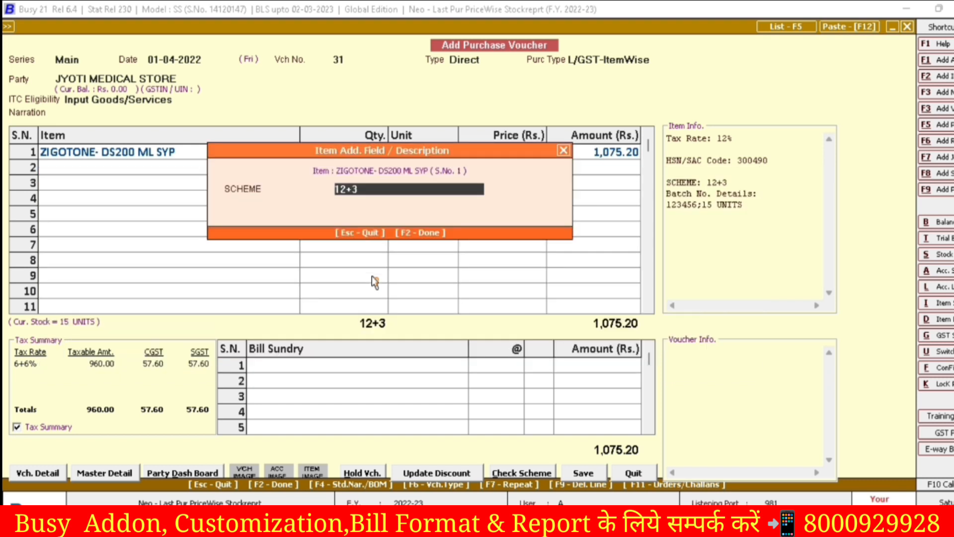
key("Return")
key("Return")
key("Return")
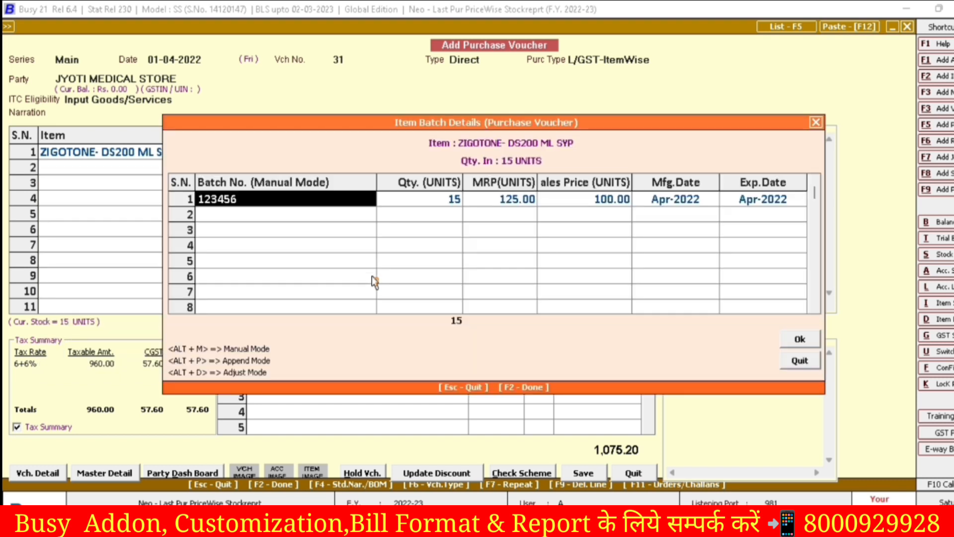
key("Return")
key("Return")
key("Return")
key("Return")
key("Return")
key("Return")
key("Return")
key("Return")
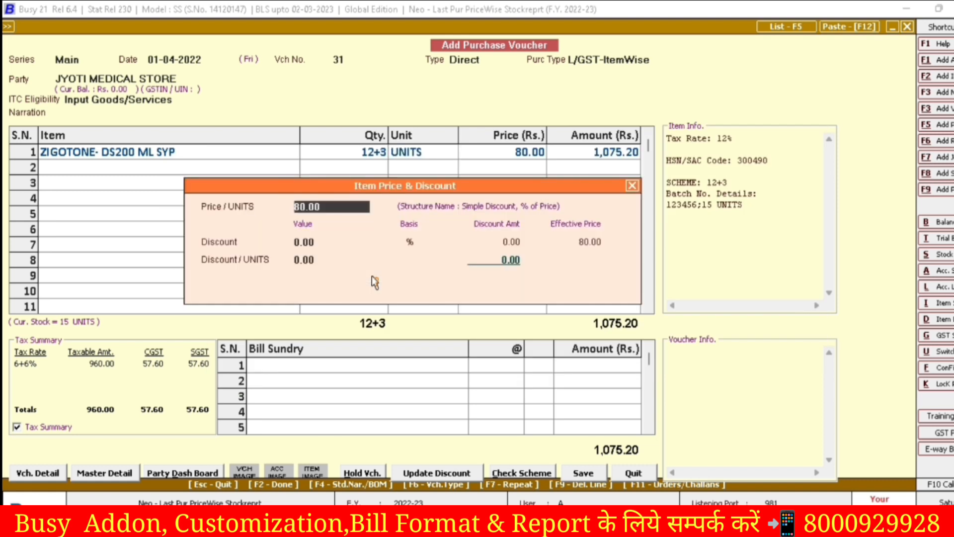
key("Return")
key("Return")
key("Return")
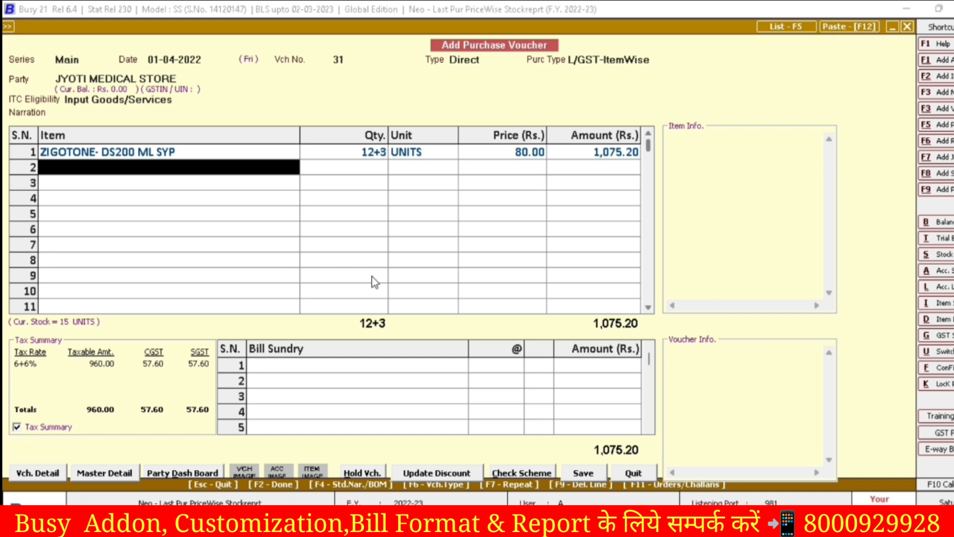
- Save the purchase voucher despite the unregistered party, accepting the default bill details and reference and leaving the transport details blank
key("F2")
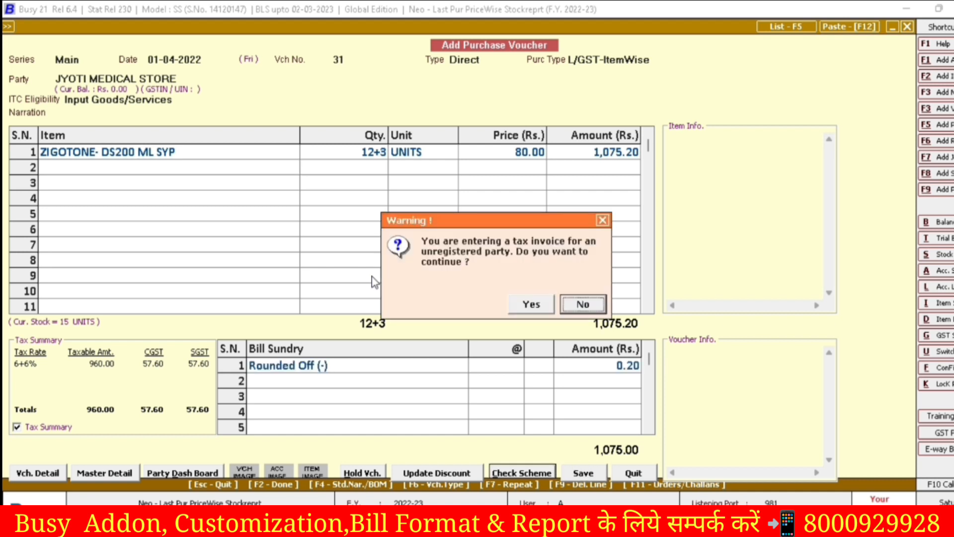
key("y")
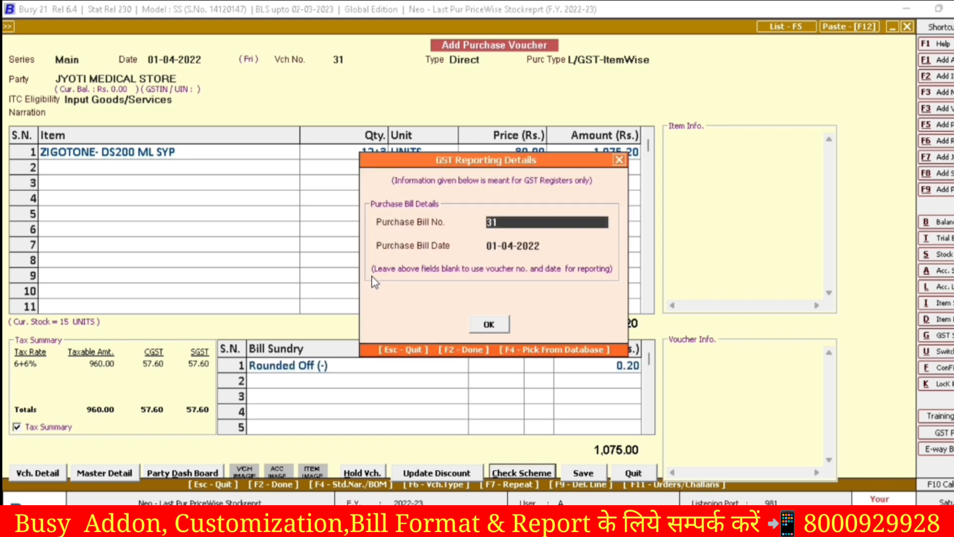
key("F2")
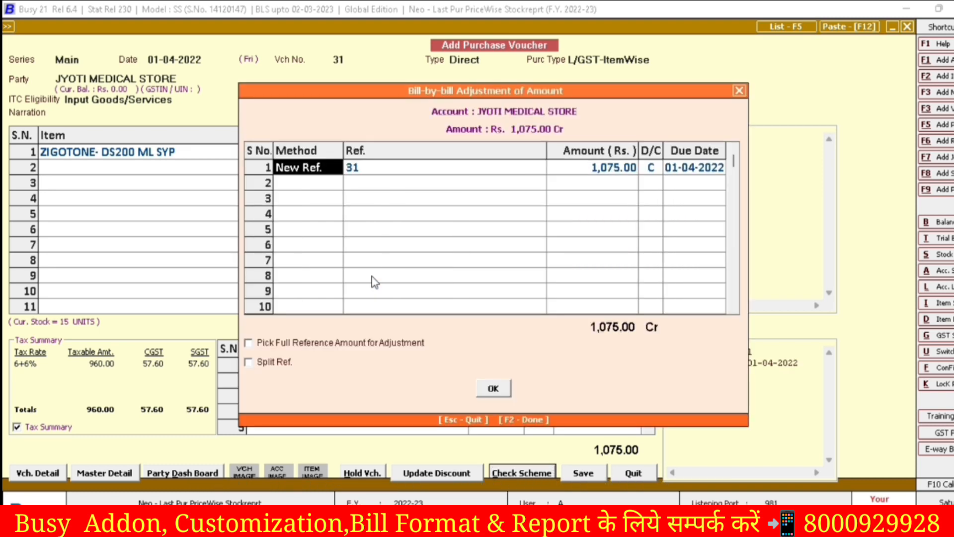
key("F2")
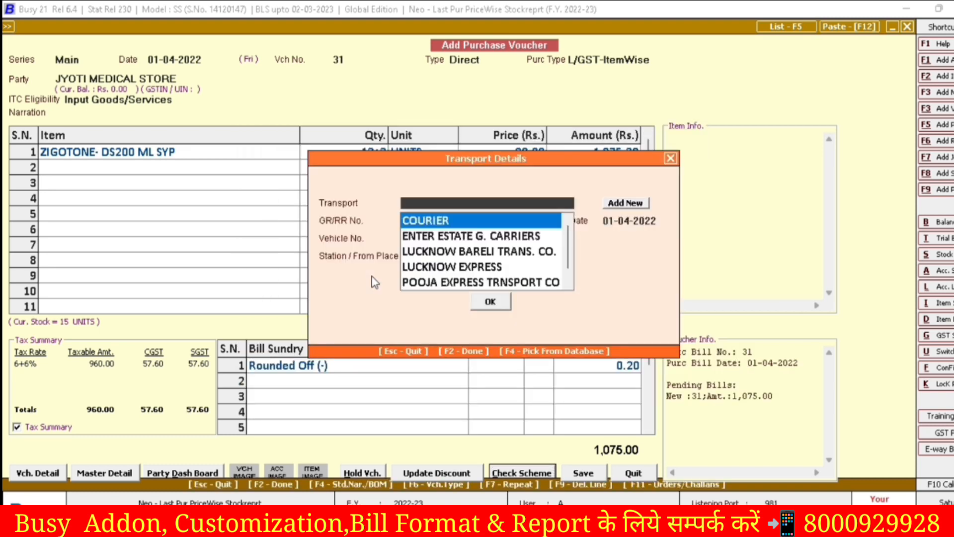
key("F2")
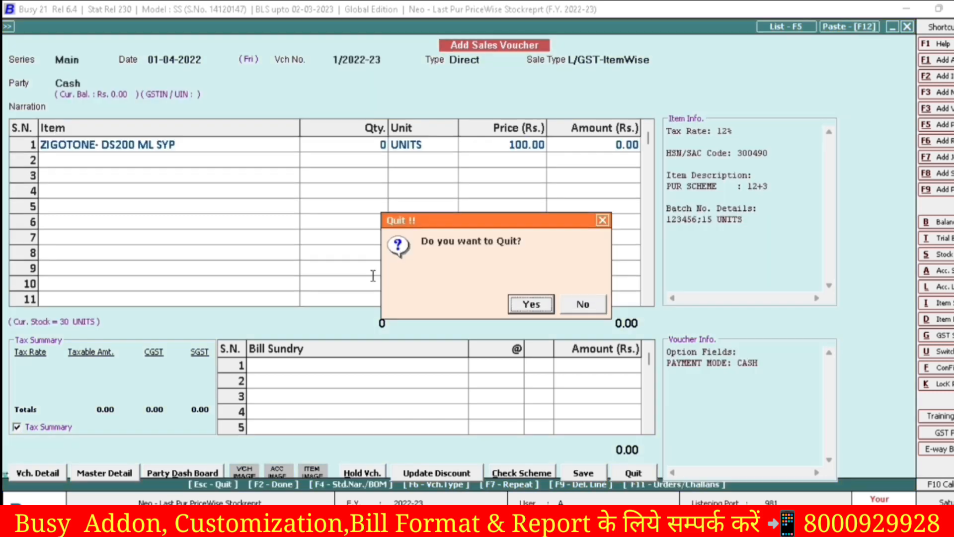
- Quit the open sales voucher and start a new one in series Main with sale type L/GST-ItemWise
key("Return")
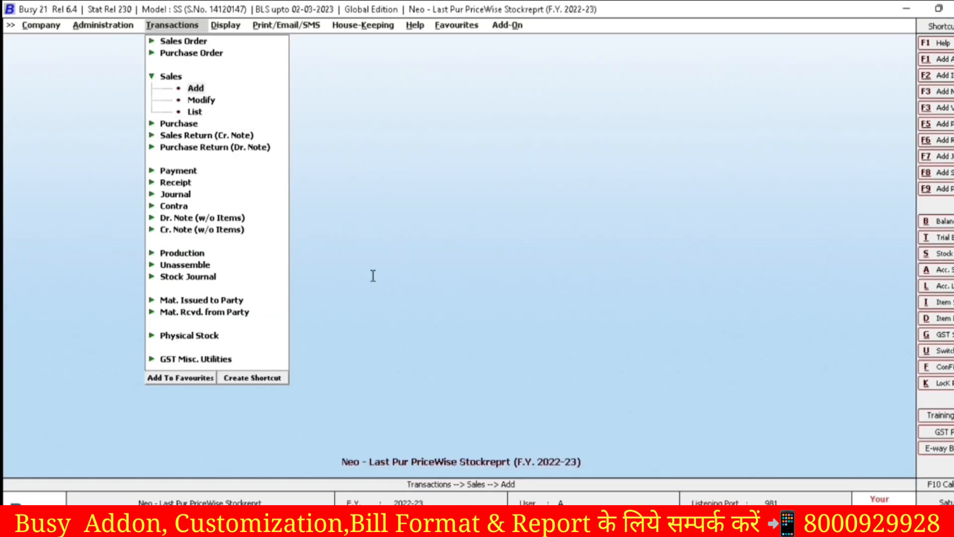
key("Return")
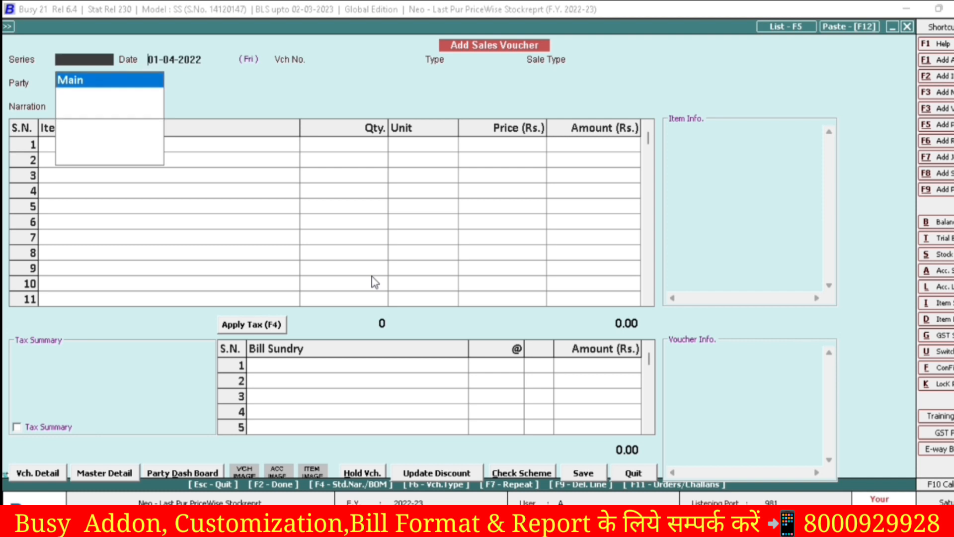
key("Return")
key("Return")
type("L")
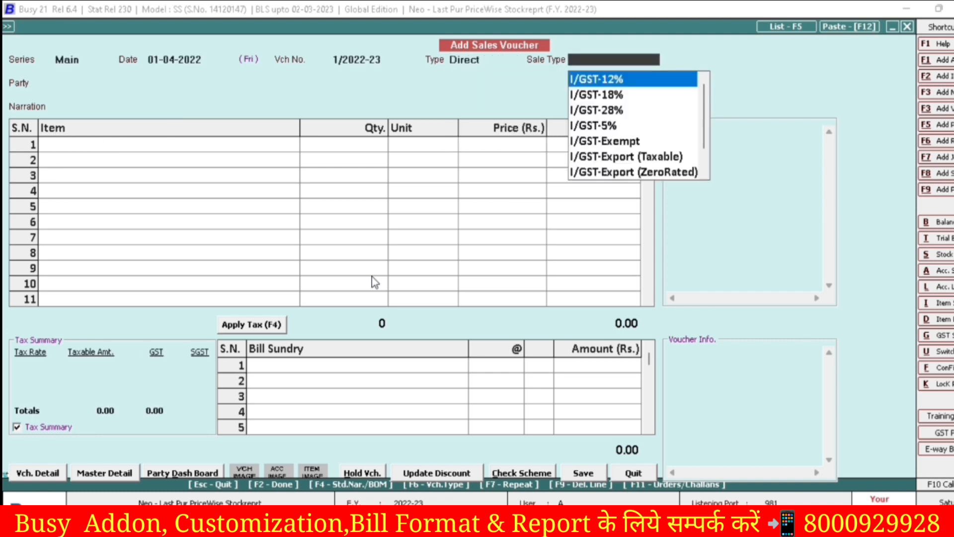
key("Down")
key("Down")
key("Down")
key("Down")
key("Down")
key("Return")
- Choose Cash as the party, accepting the default billing details and payment mode CASH
key("Down")
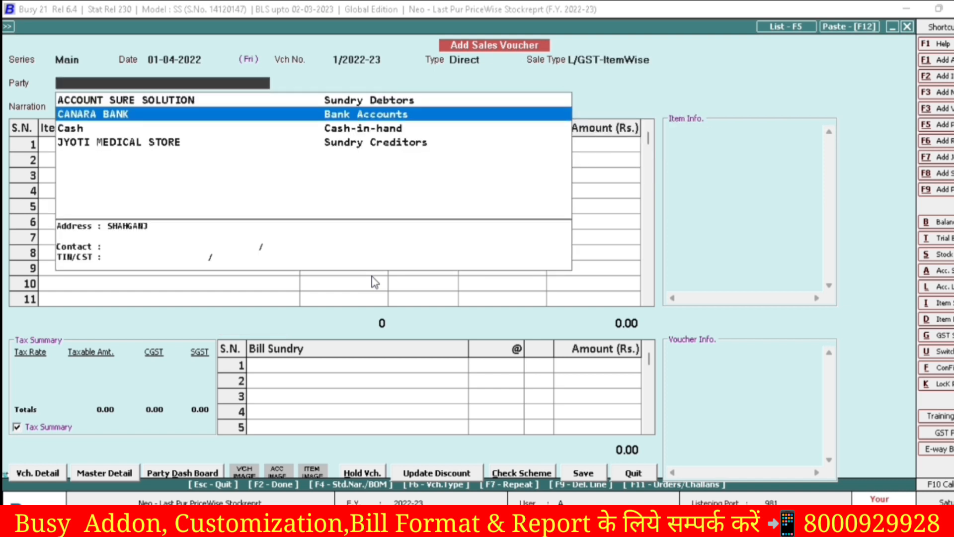
key("Down")
key("Return")
key("Return")
key("Return")
key("Return")
key("Return")
key("Return")
key("Return")
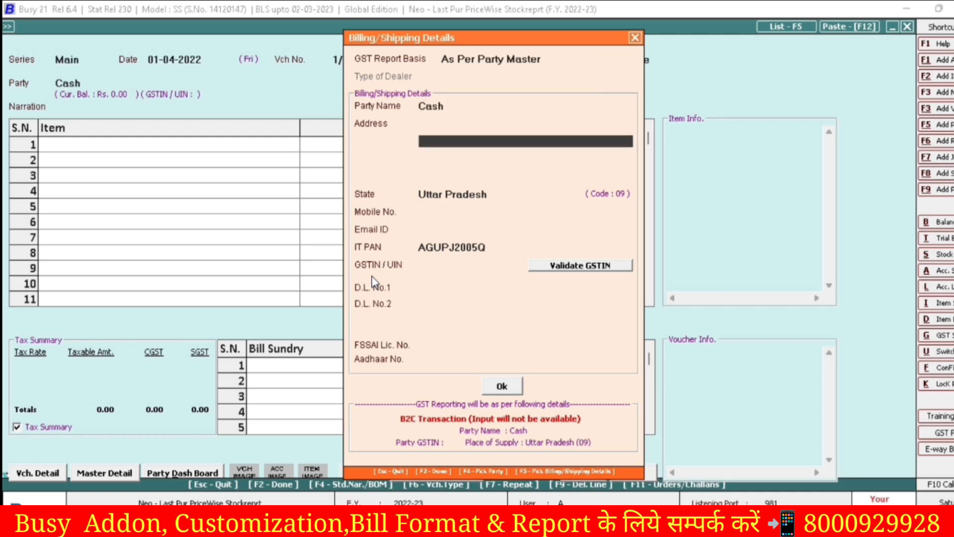
key("Return")
key("Return")
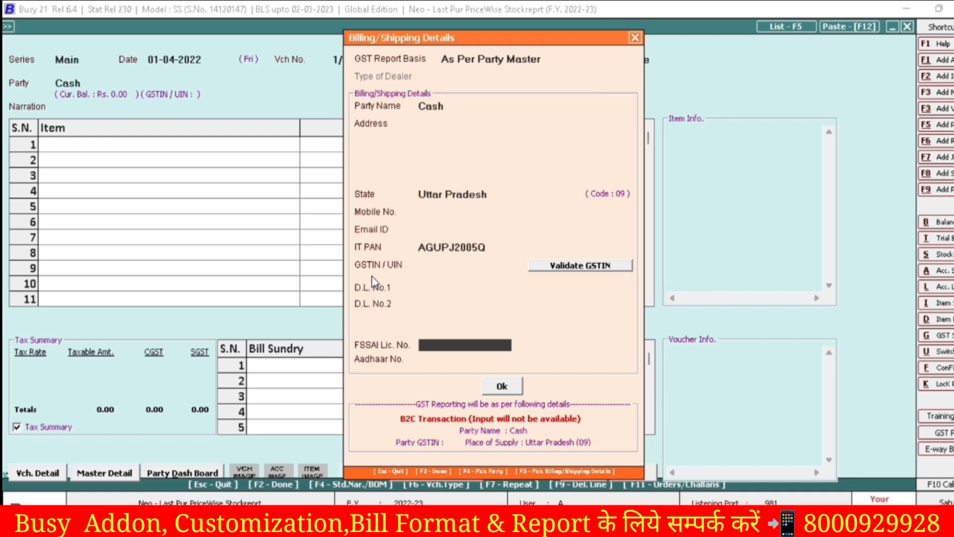
key("Return")
key("Return")
key("Return")
key("Return")
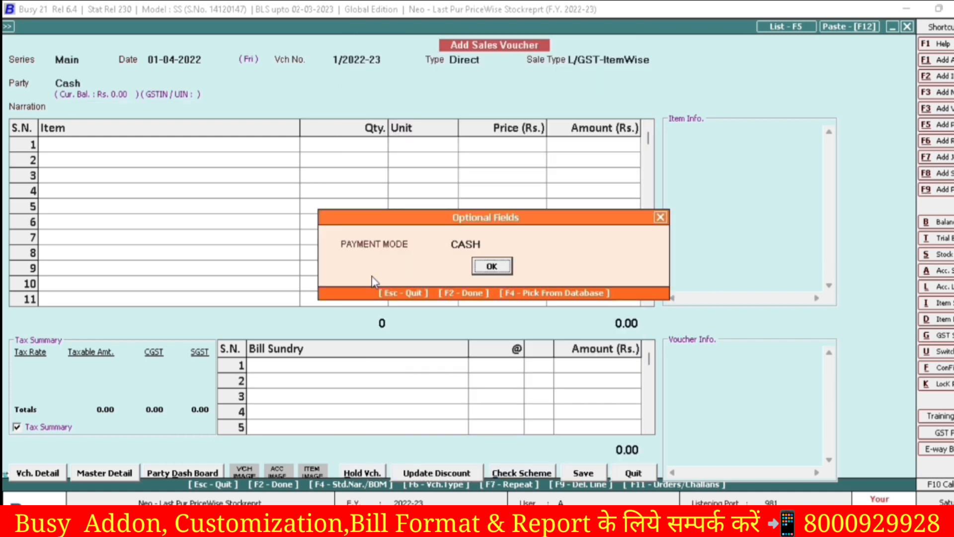
key("Return")
- Add ZIGOTONE- DS200 ML SYP to the first line of the sales voucher and dismiss its past sales transactions
key("Down")
key("Return")
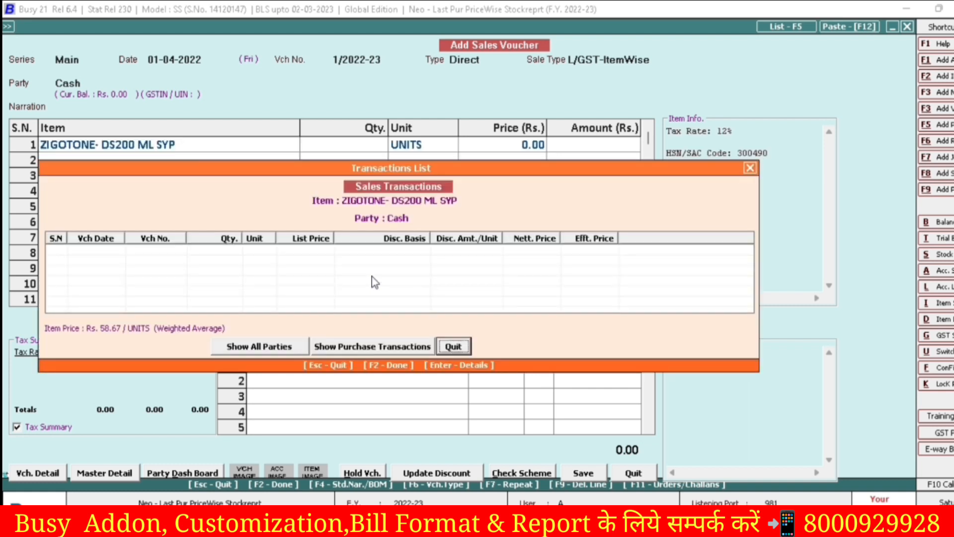
key("Return")
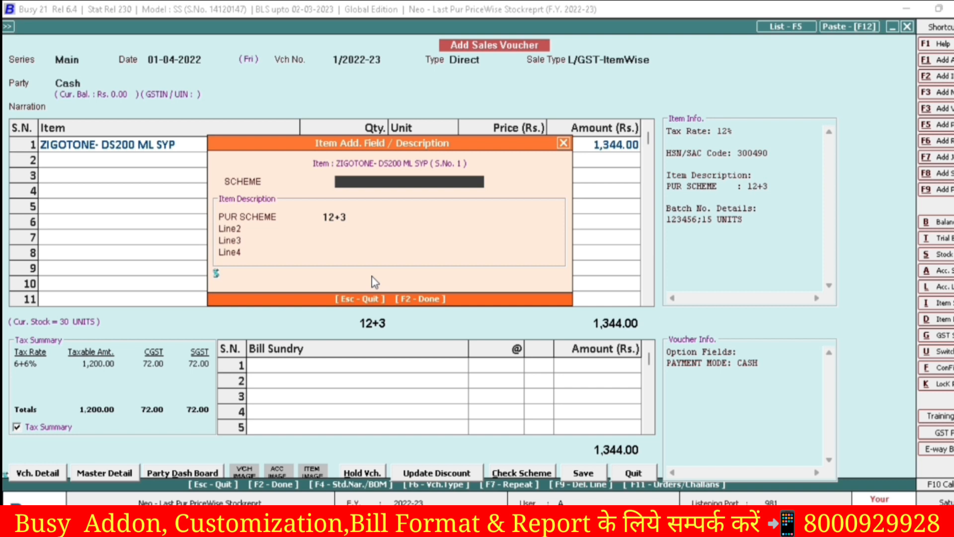
- Leave the item's sales scheme blank and set its quantity to 12+1
key("F2")
type("12+1")
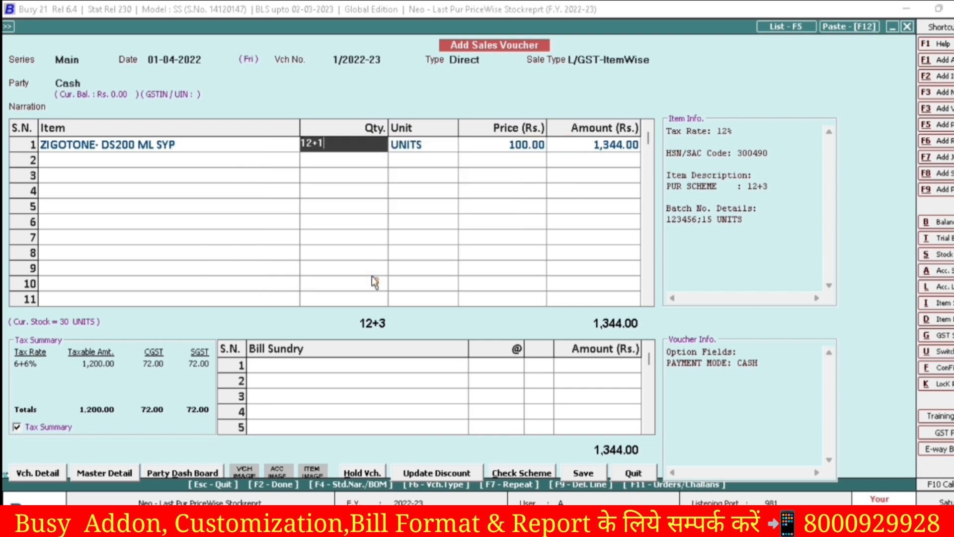
key("Return")
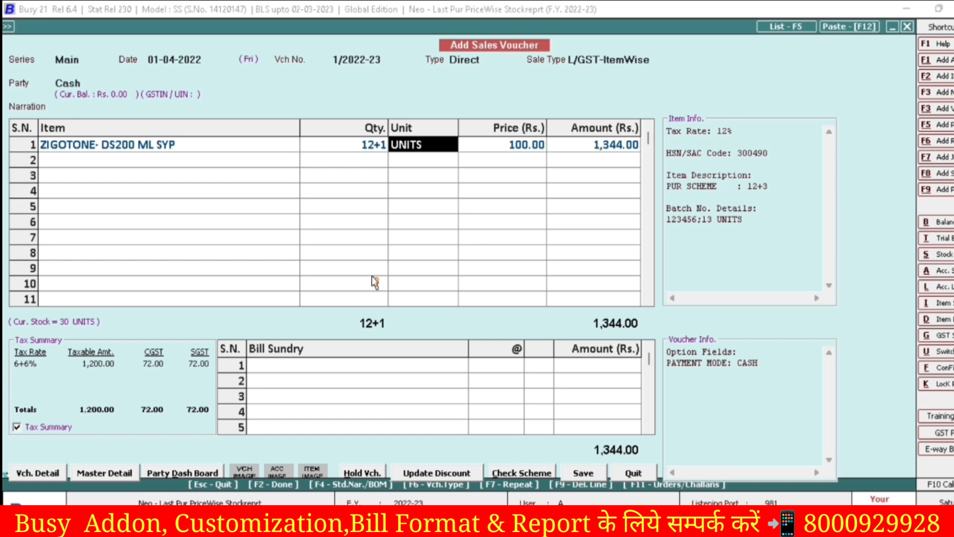
- Accept the unit, batch and price details of the 12+1 ZIGOTONE- DS200 ML SYP line
key("Return")
key("Return")
key("Return")
key("Return")
key("Return")
key("Return")
key("Return")
key("Return")
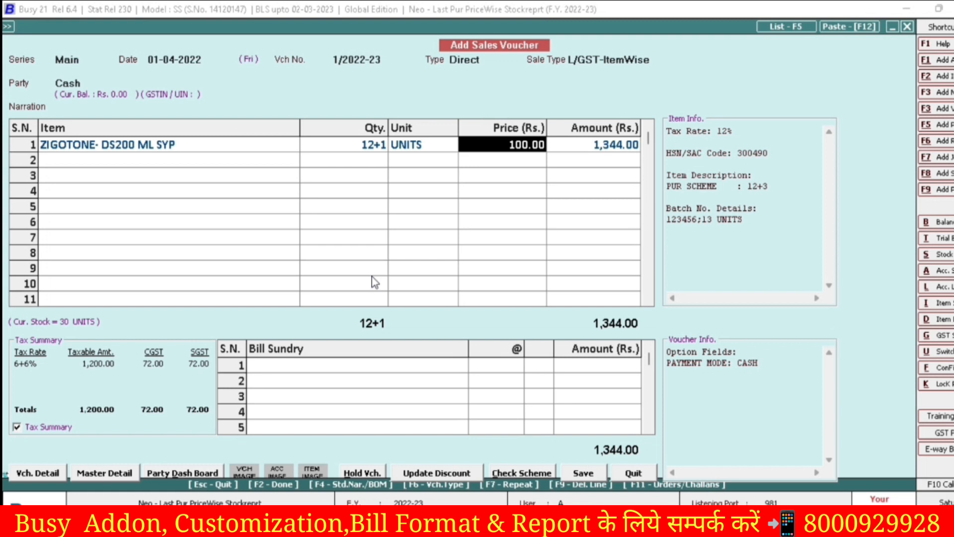
- Delete the ZIGOTONE- DS200 ML SYP line with quantity 12+1 from the sales voucher
key("shift+Tab")
key("shift+Tab")
key("shift+Tab")
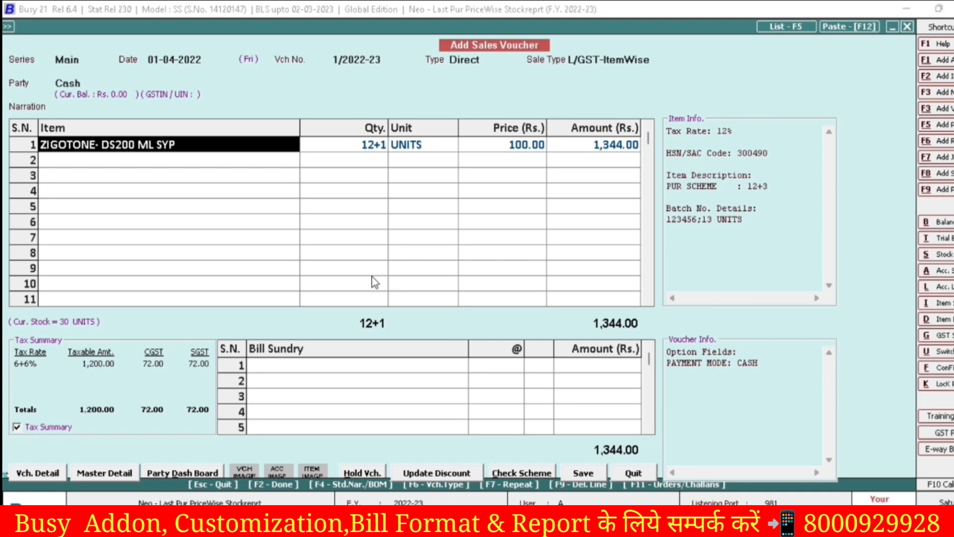
key("Tab")
key("Tab")
key("Tab")
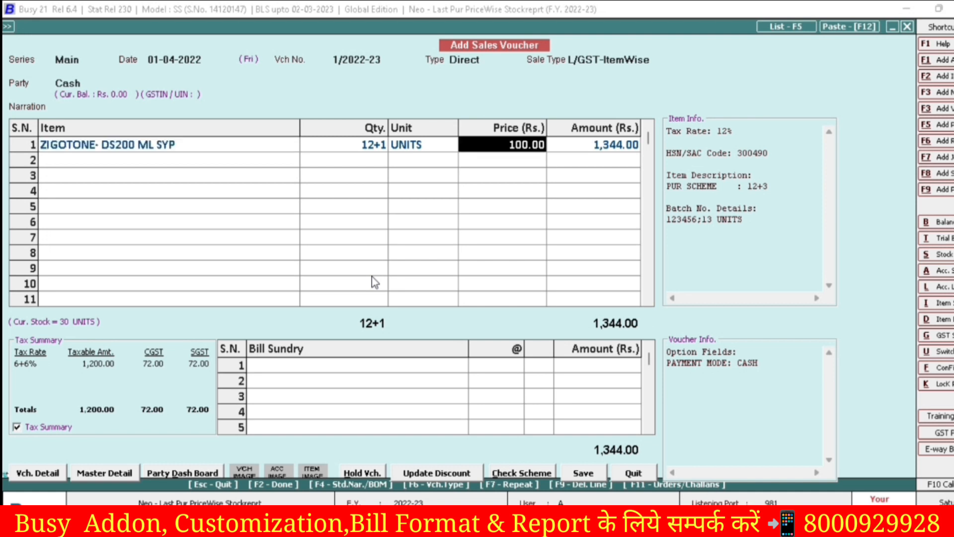
key("shift+Tab")
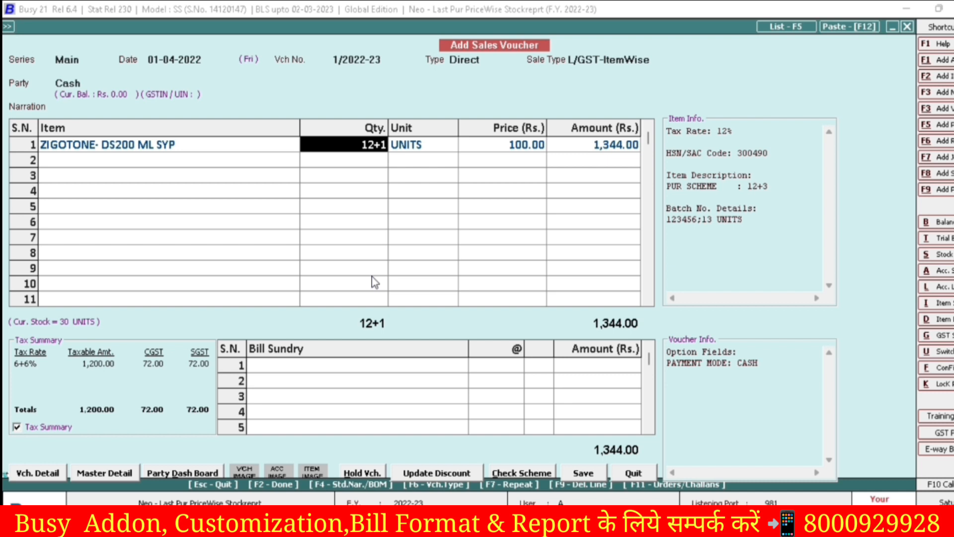
key("shift+Tab")
key("F9")
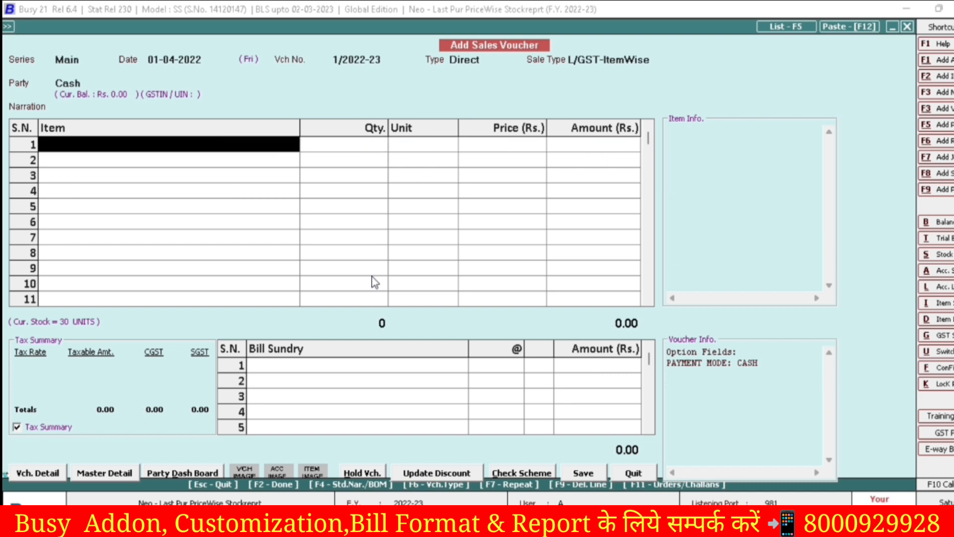
- Add ZIGOTONE- DS200 ML SYP to the first line and set its sales scheme to 12+1, dismissing the past transactions
key("Return")
key("Down")
key("Return")
key("Escape")
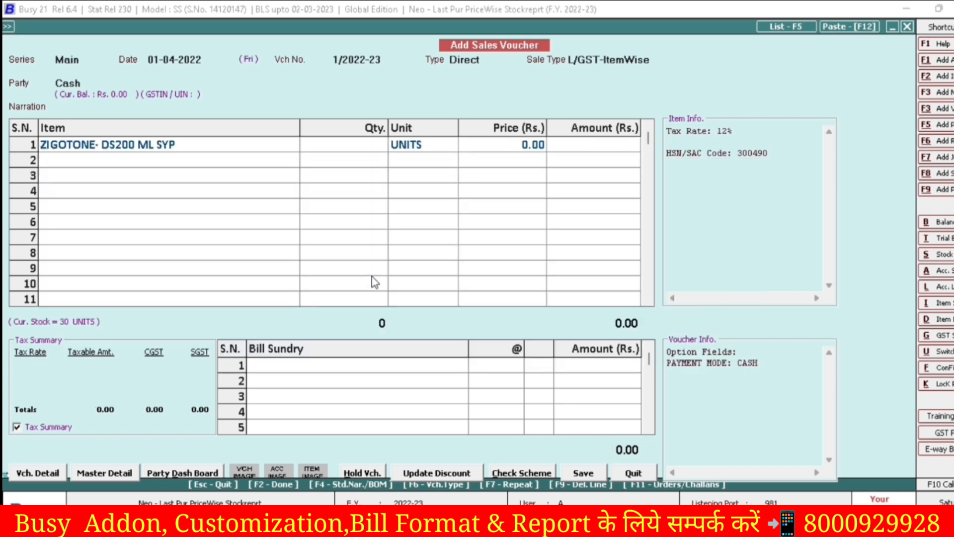
type("12+1")
key("Return")
key("Return")
key("Return")
key("Return")
key("Return")
- Bill 1 unit of the item from batch 123456 at a sales price of 100 and accept the scheme-based price
type("1")
key("Return")
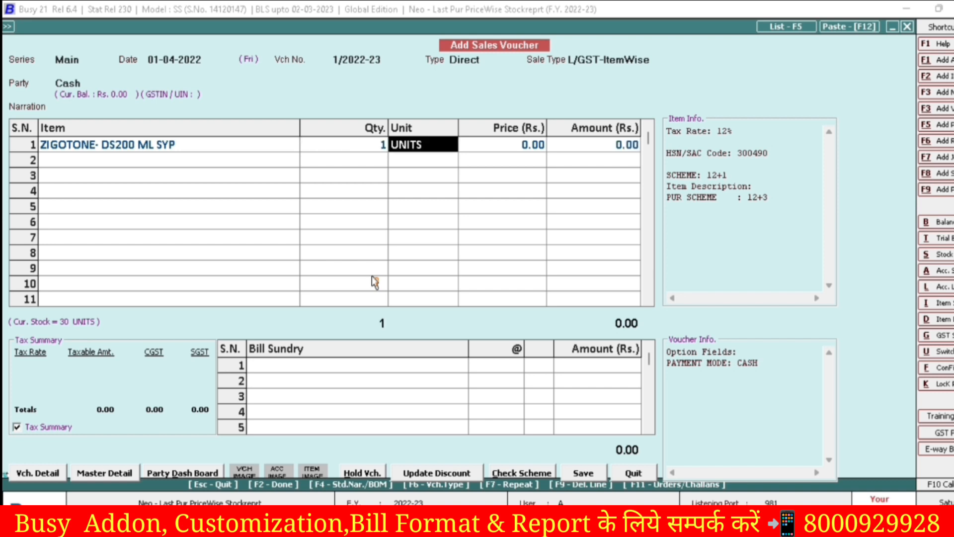
key("Return")
key("Down")
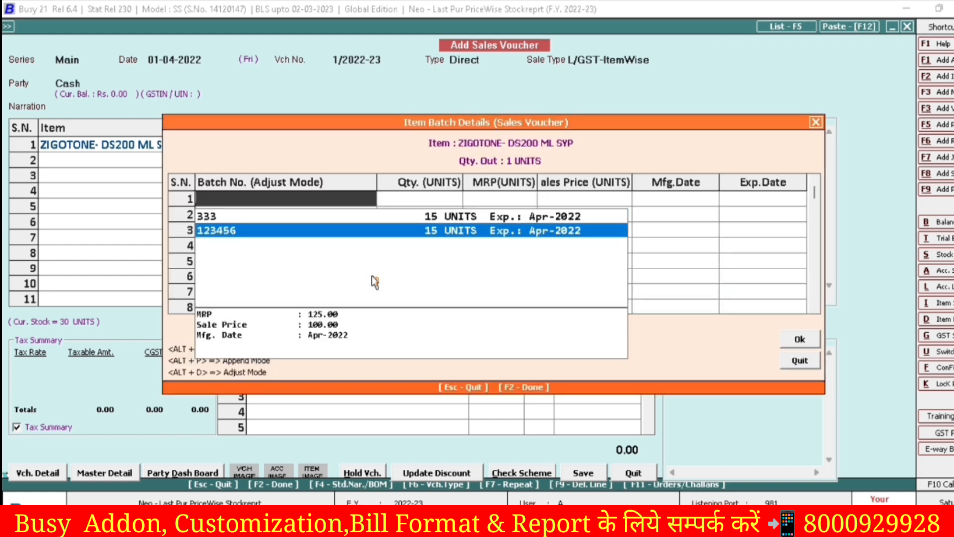
key("Return")
key("Return")
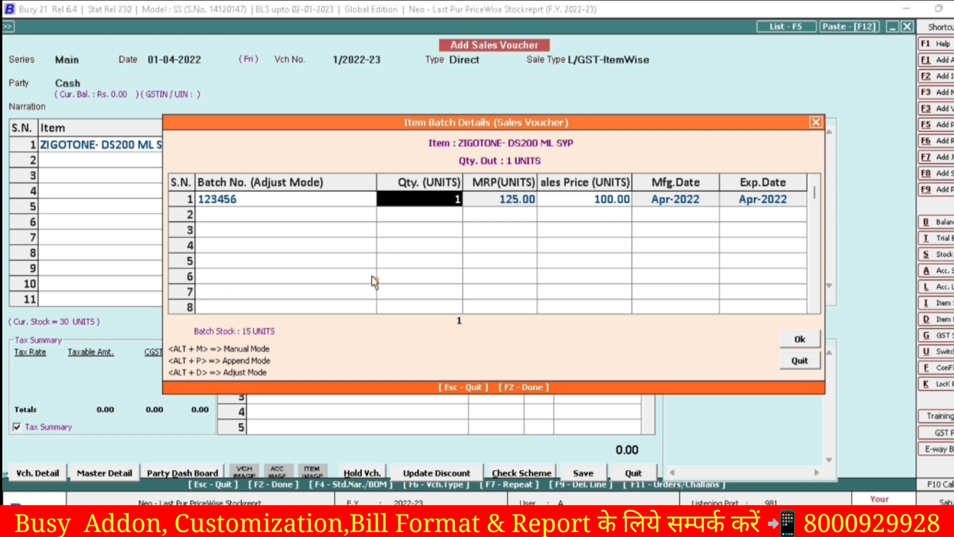
key("Return")
key("Return")
key("Return")
key("Return")
key("Return")
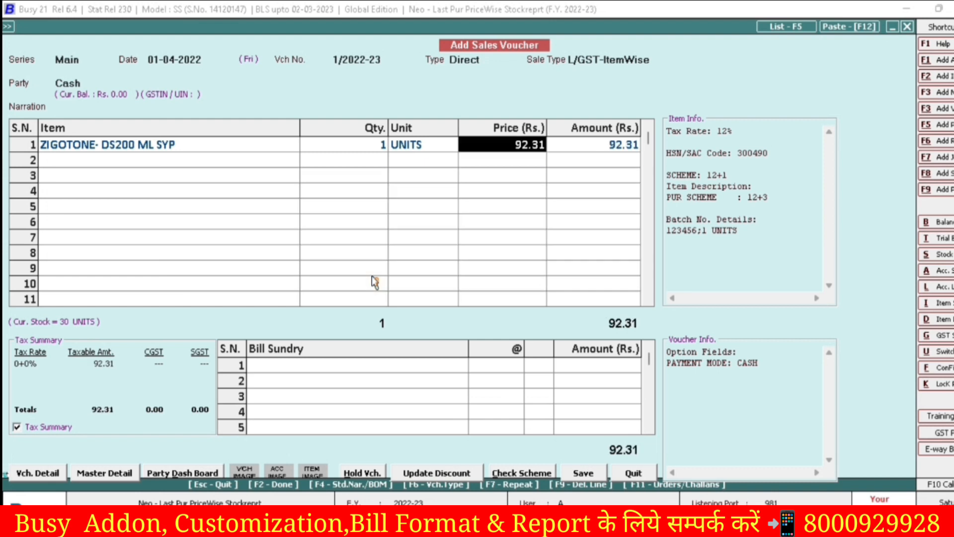
key("Return")
key("Return")
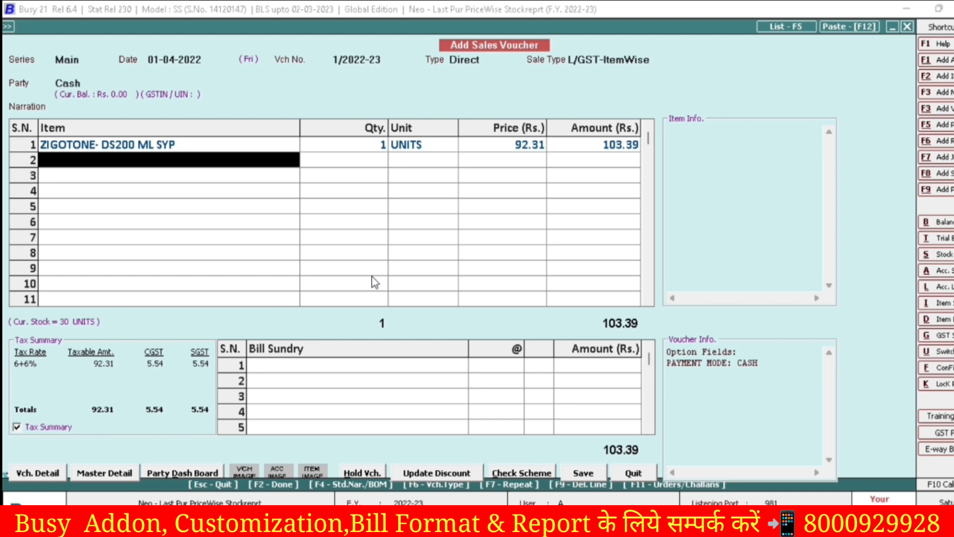
- Change the billed quantity to 12 units, keeping batch 123456 and accepting the scheme-based price
key("Up")
key("Right")
type("12")
key("Return")
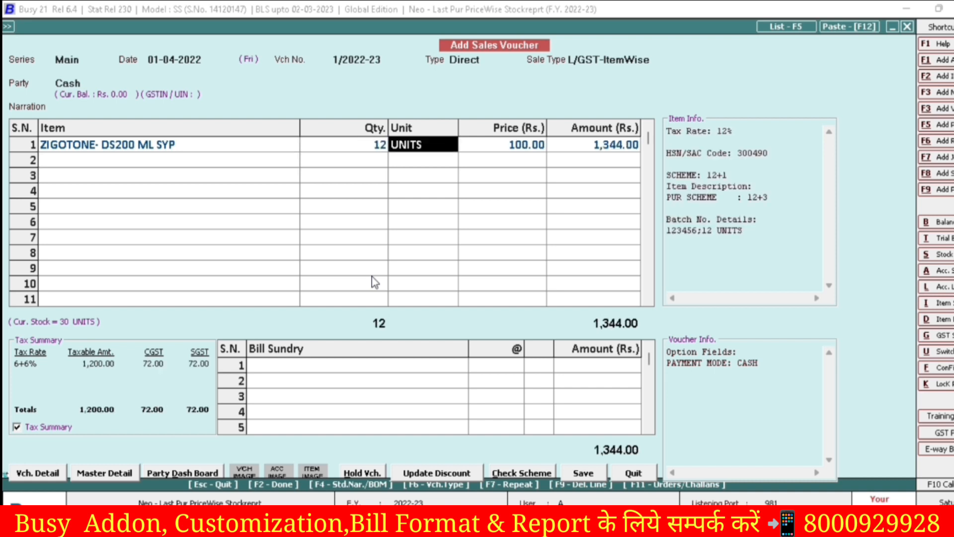
key("Return")
key("Return")
key("Return")
key("Return")
key("Return")
key("Return")
key("Return")
key("Return")
key("Return")
key("Return")
key("Return")
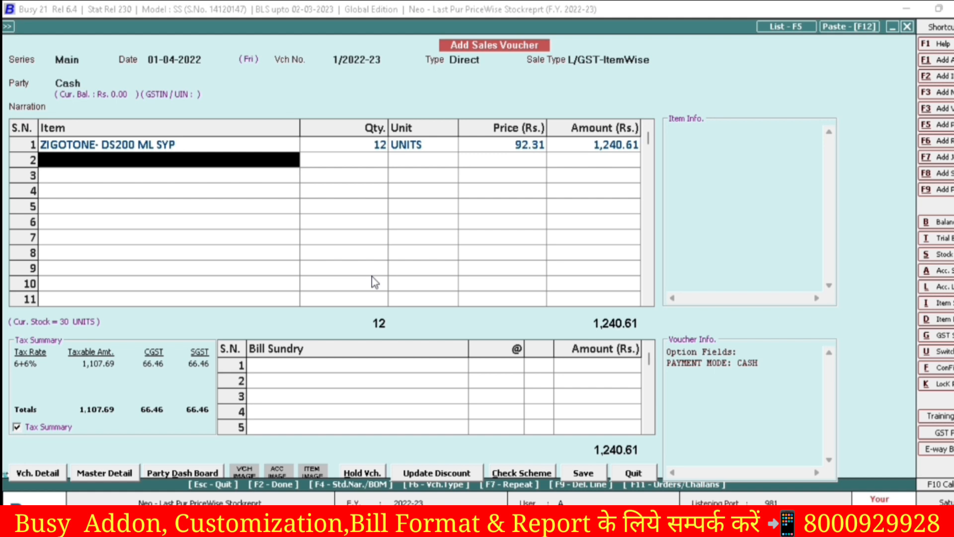
- Examine the first line's sales scheme, purchase scheme, batch and price details, leaving them as entered
key("Up")
key("Return")
key("Return")
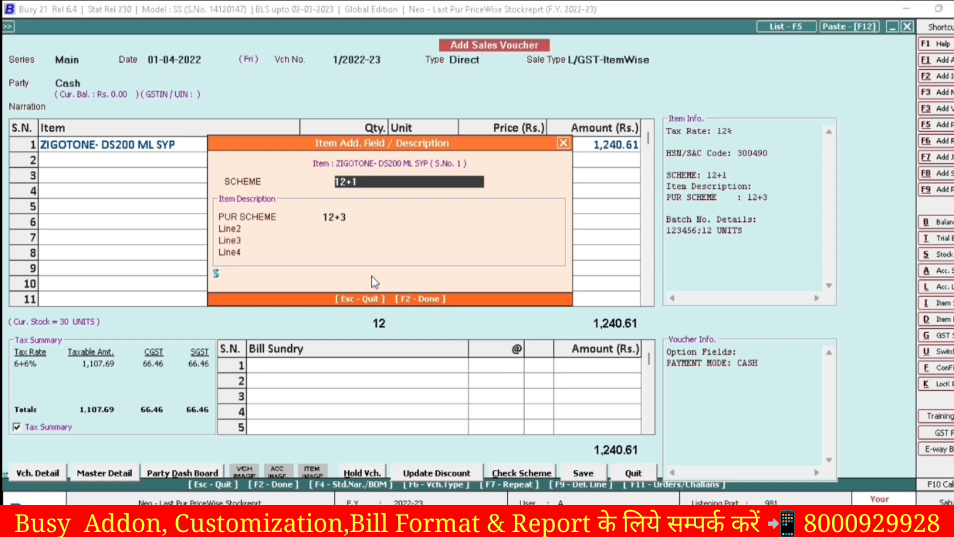
key("Return")
key("Return")
key("Return")
key("Return")
key("Return")
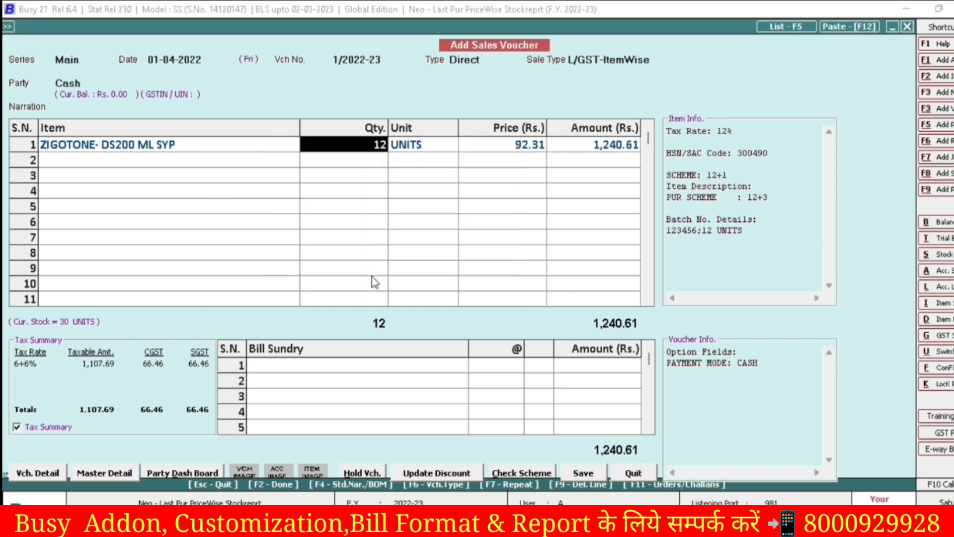
key("Return")
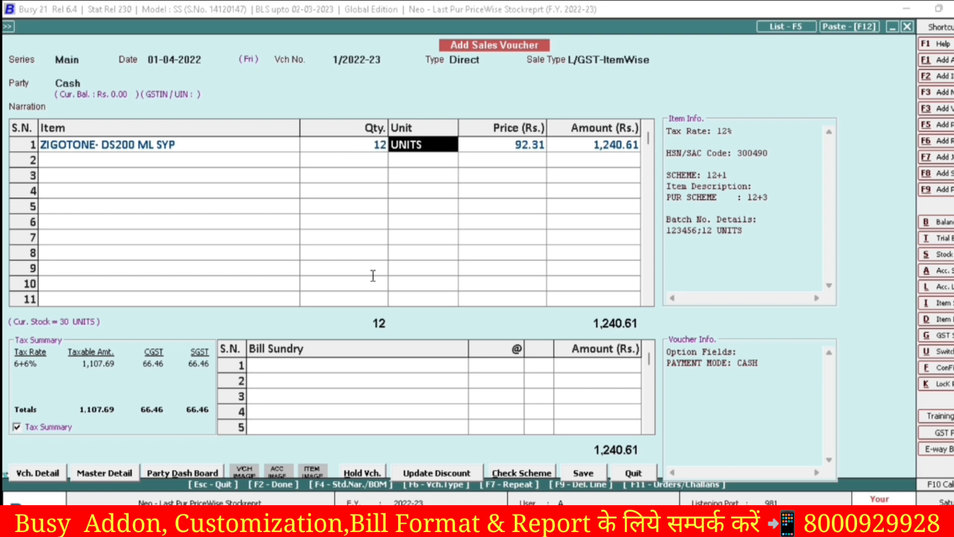
key("Return")
key("Return")
key("Return")
key("Return")
key("Return")
key("Return")
key("Return")
key("Return")
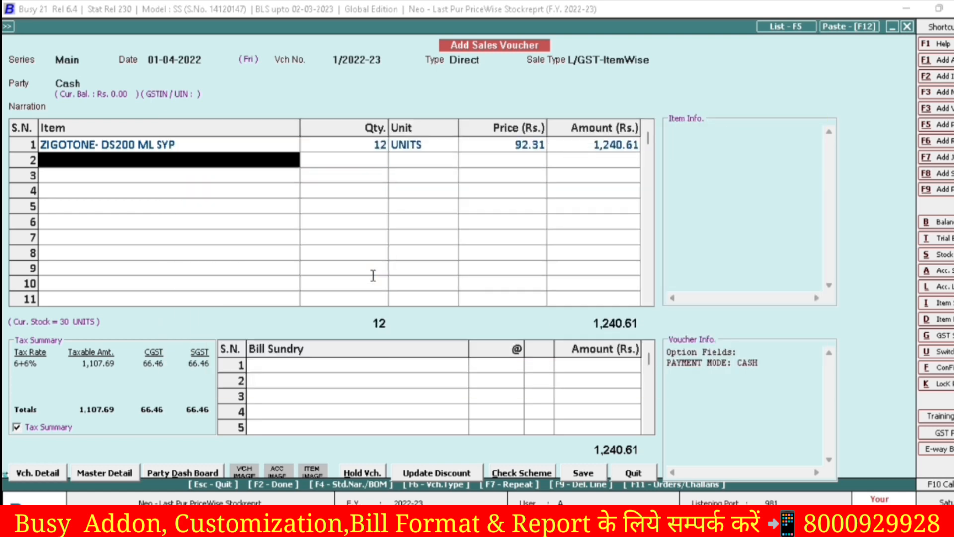
- Delete the 12-unit line and add ZIGOTONE- DS200 ML SYP again, dismissing its past sales transactions
key("Up")
key("F9")
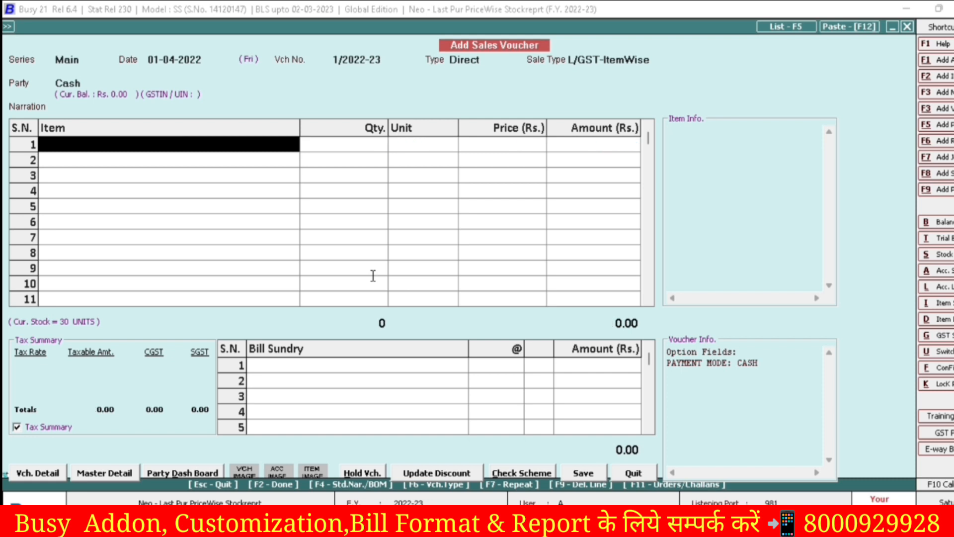
key("Return")
key("Down")
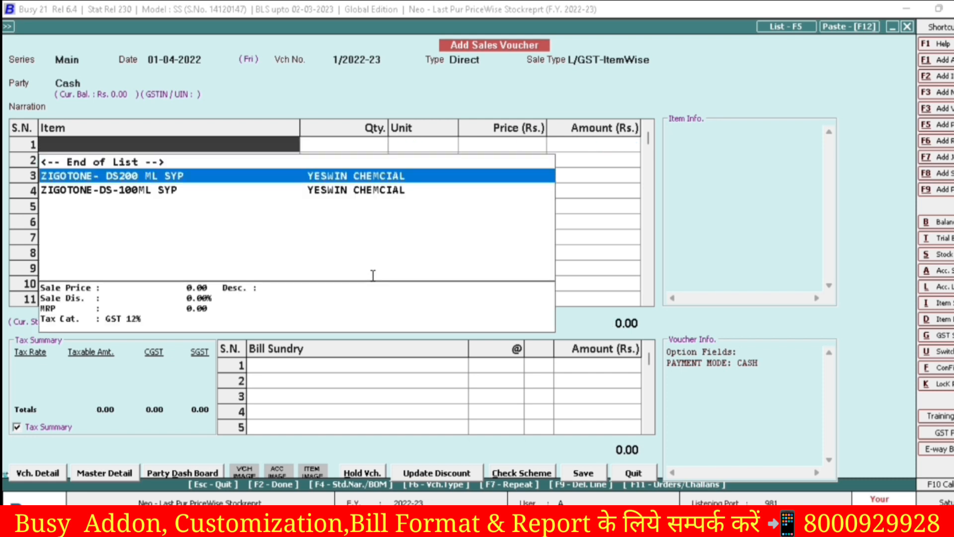
key("Return")
key("Escape")
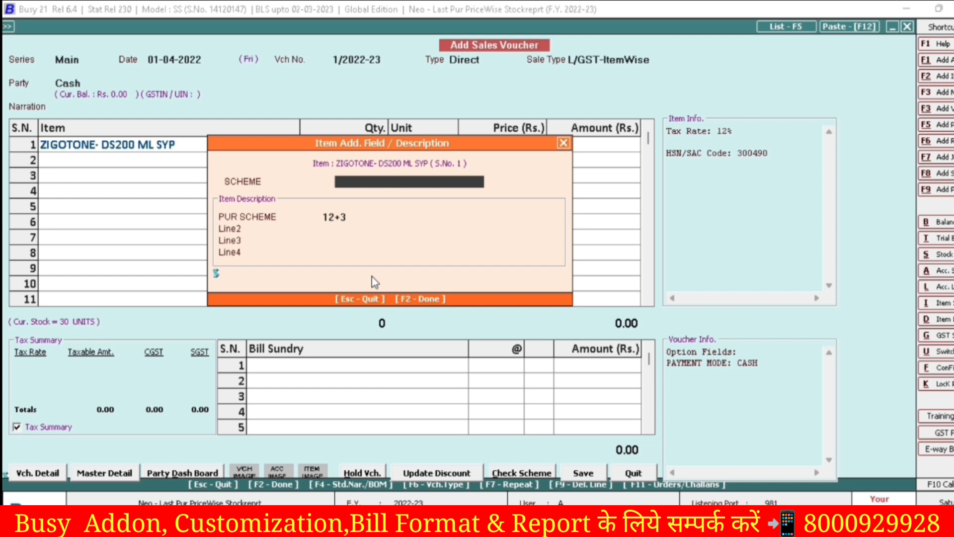
- Set the item's sales scheme to 0, keep the purchase scheme 12+3 and accept the item description
key("Return")
key("Return")
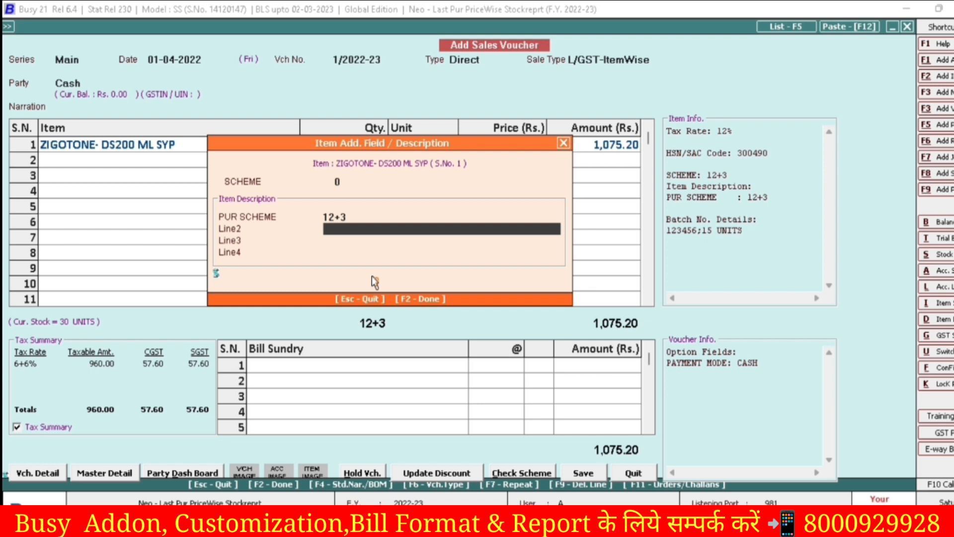
key("F2")
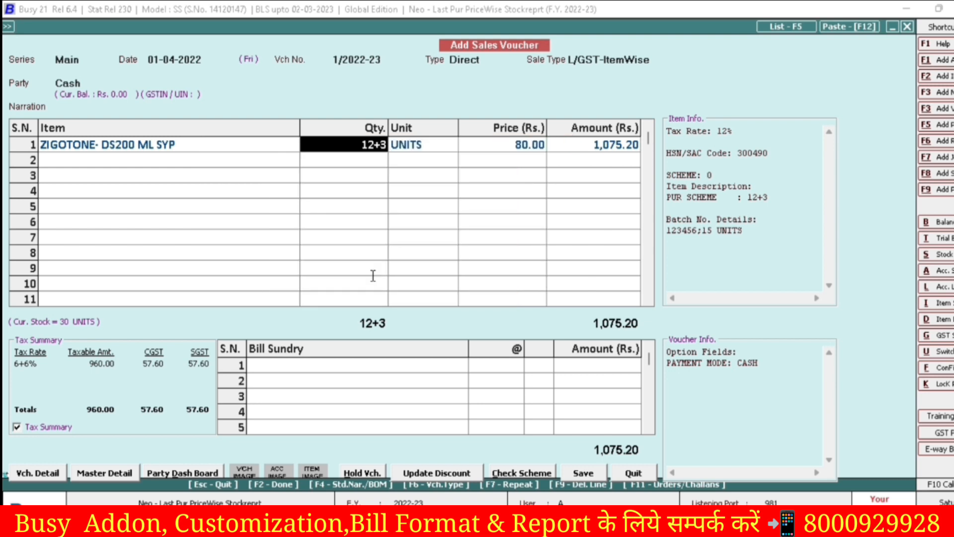
- Clear the first line and re-add ZIGOTONE- DS200 ML SYP with sales scheme 12+2 and purchase scheme 12+3
key("shift+Tab")
key("BackSpace")
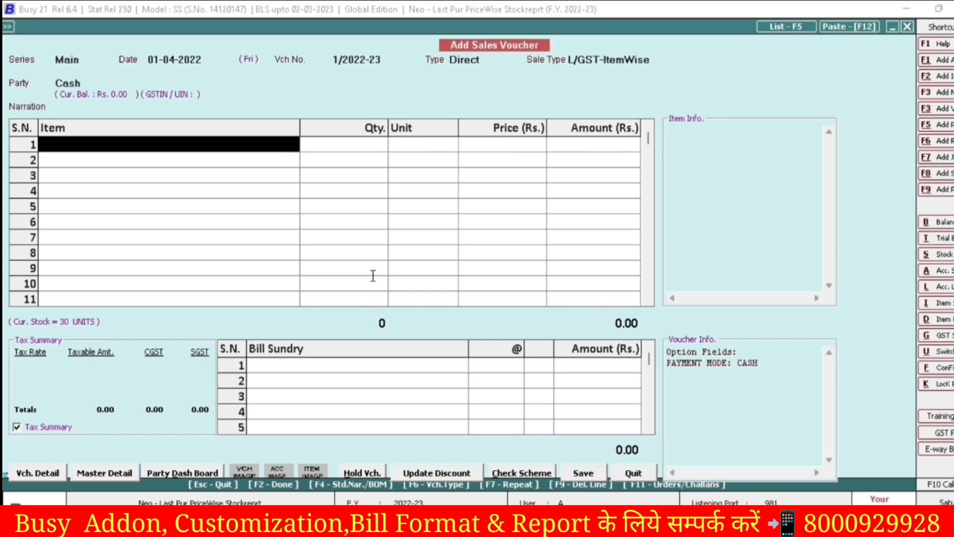
key("Return")
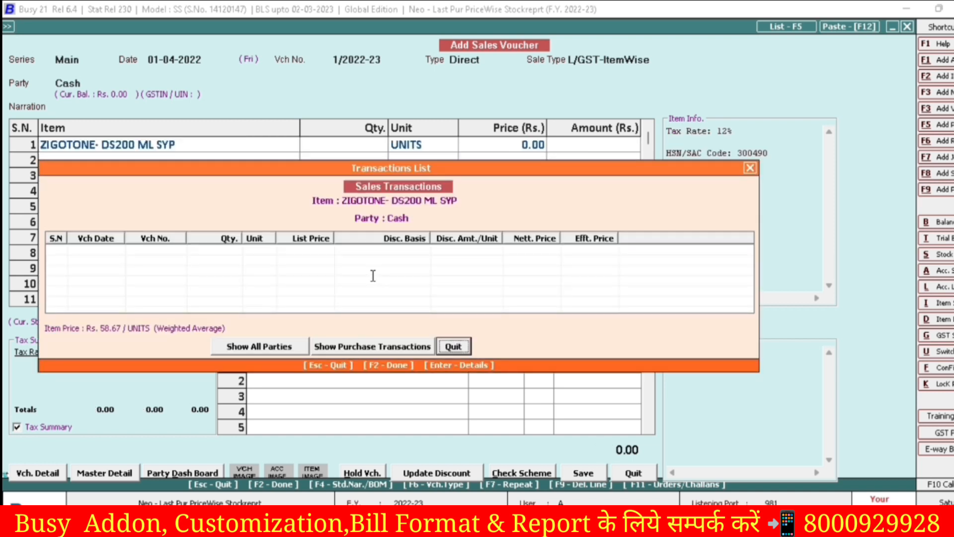
key("Escape")
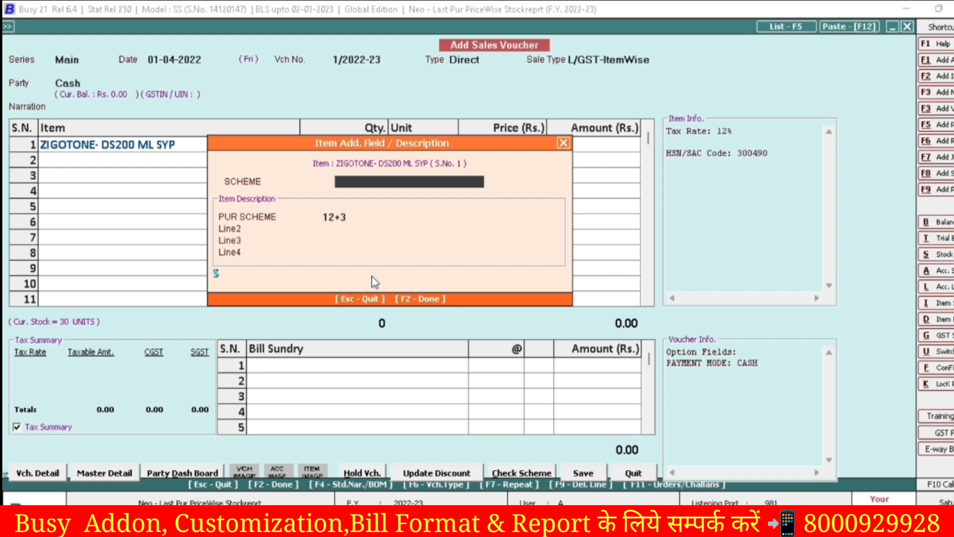
type("12+2")
key("Return")
key("Return")
key("Return")
key("Return")
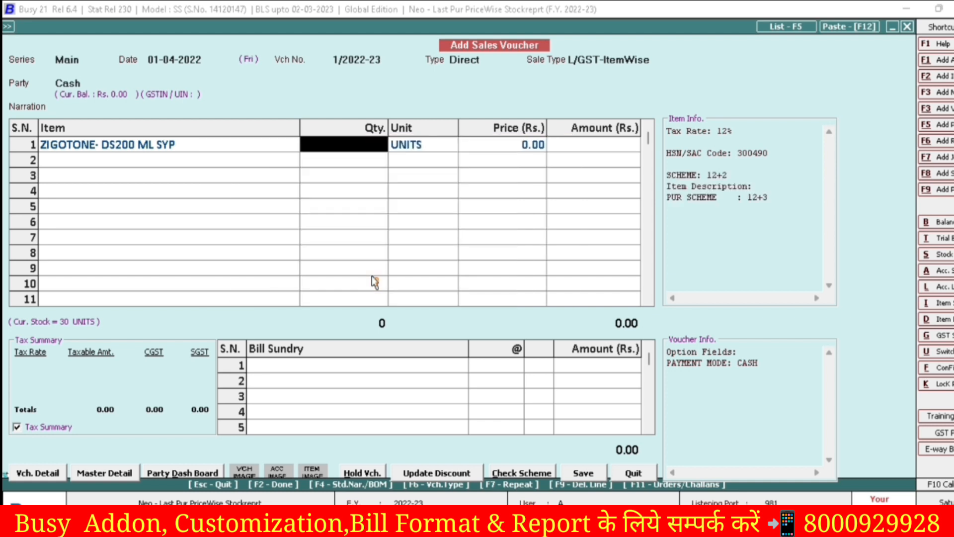
- Set the quantity to 1 unit from batch 123456 and accept the price with a 0.00 manual discount
type("1")
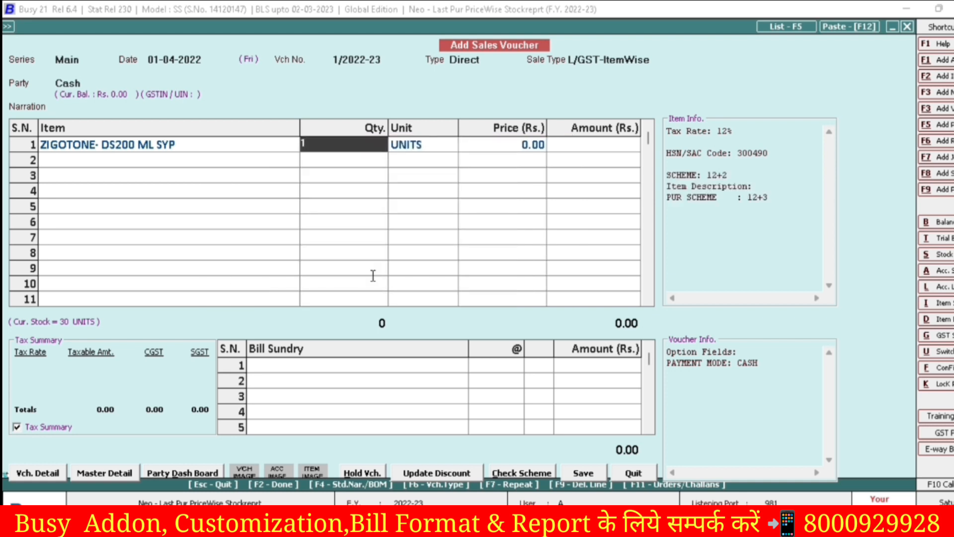
key("Return")
key("Return")
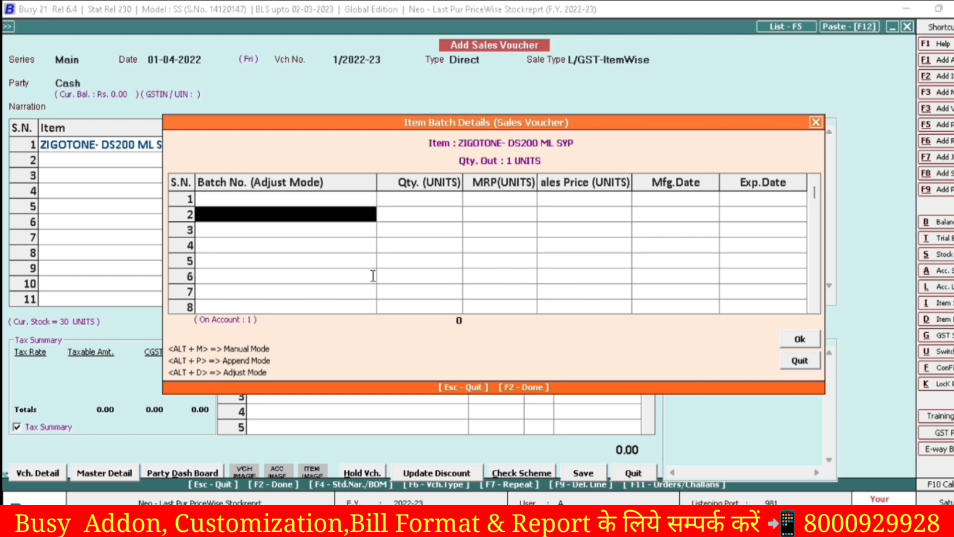
key("Down")
key("Return")
key("Return")
key("Return")
key("Return")
key("Return")
key("Return")
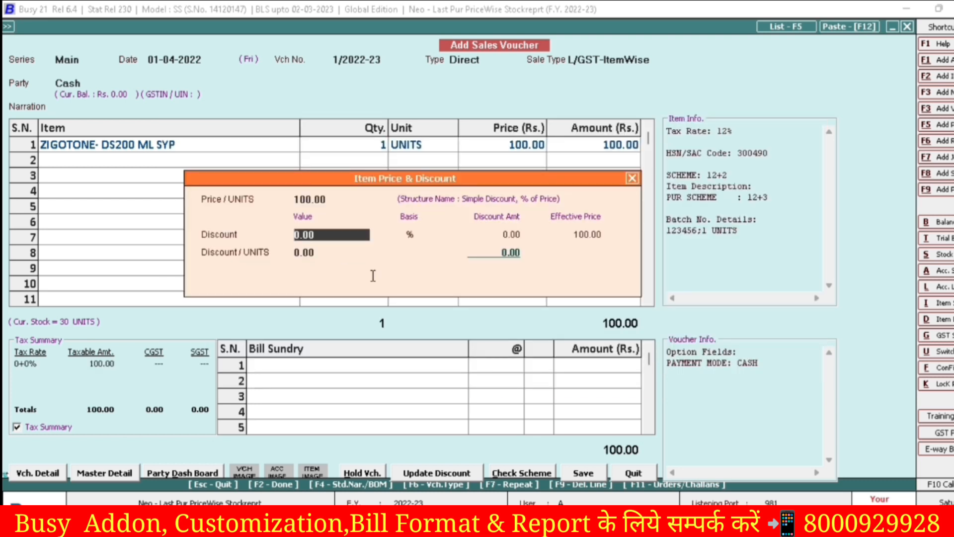
key("Return")
key("Return")
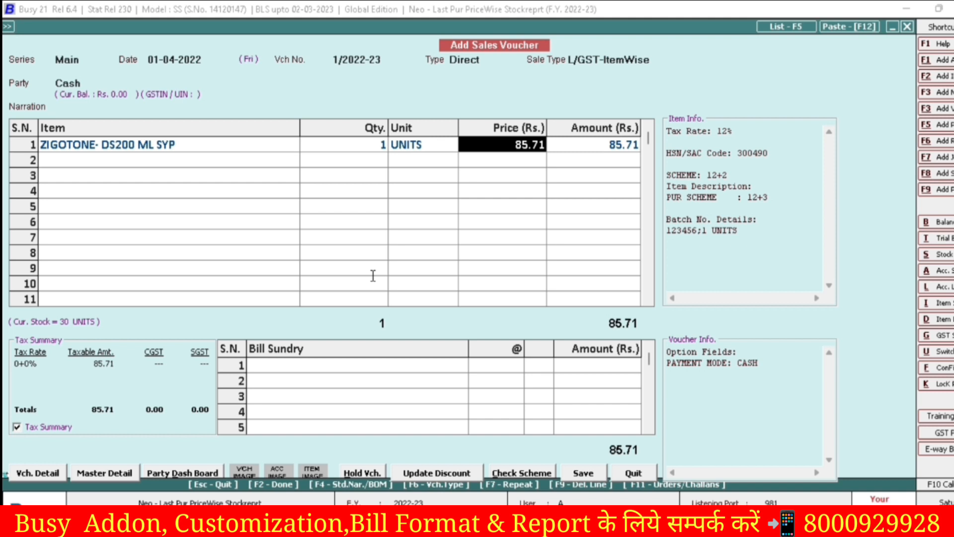
- Change the item's quantity to 10 units, keeping batch 123456 at a sales price of 100
key("Left")
key("Left")
type("10")
key("Return")
key("Return")
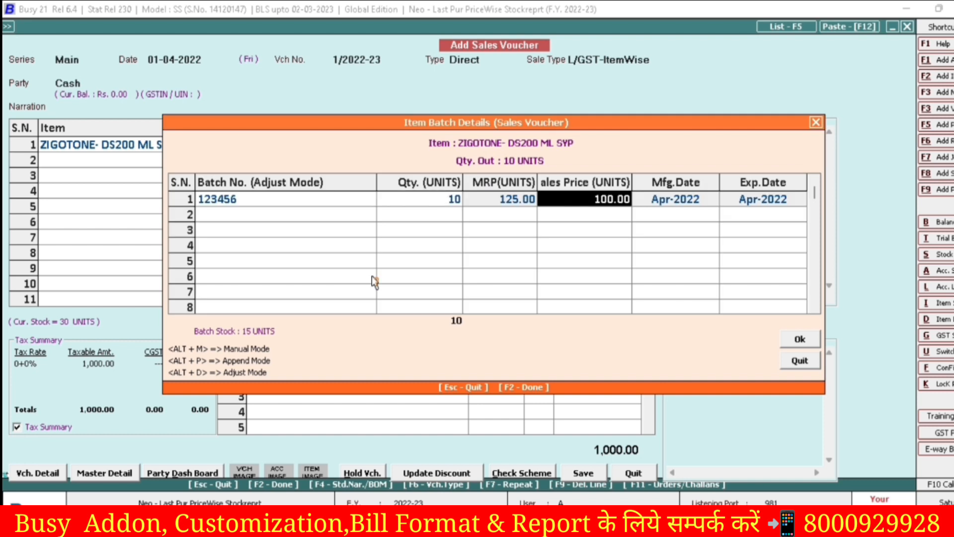
key("Return")
key("Return")
key("Return")
key("Return")
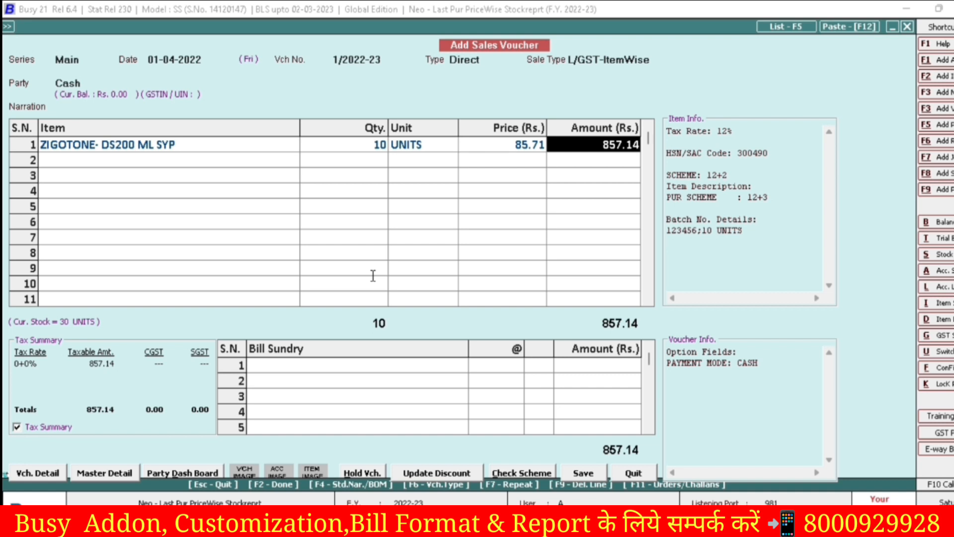
- Reopen the first line's scheme details without changing them and quit the sales voucher without saving
key("Up")
key("Up")
key("Up")
key("Up")
key("Return")
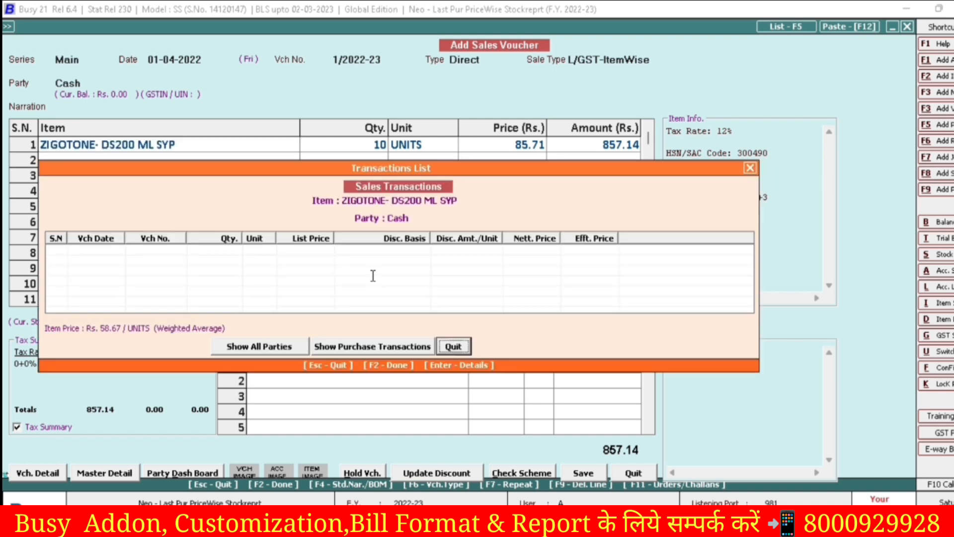
key("Escape")
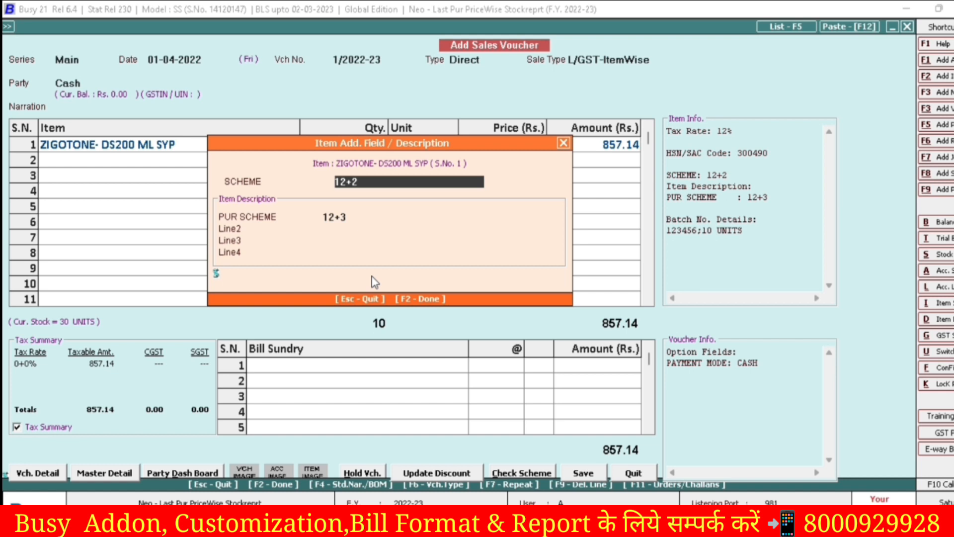
key("Escape")
key("Escape")
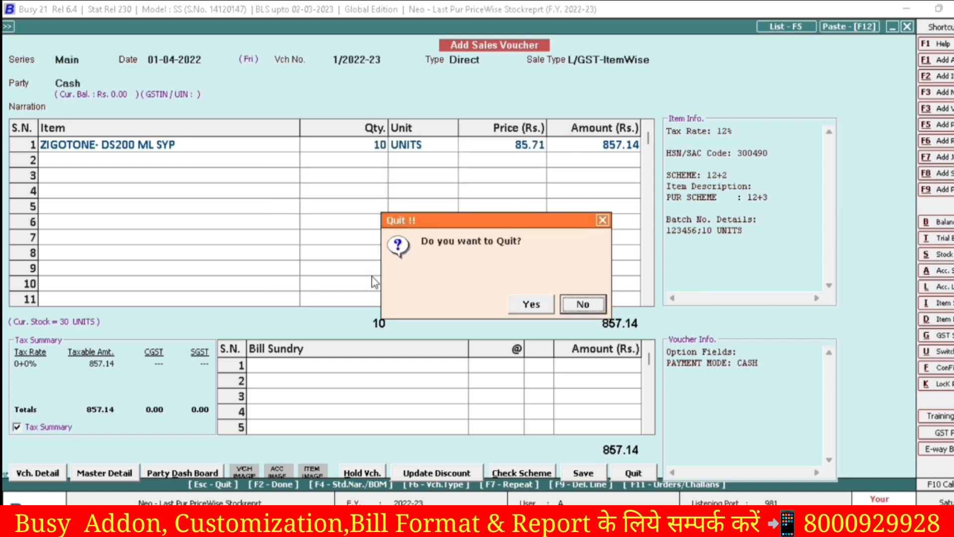
key("y")
- Start a new purchase voucher in series Main dated 01-04-2022 with voucher number 3
key("Down")
key("Down")
key("Down")
key("Return")
key("Return")
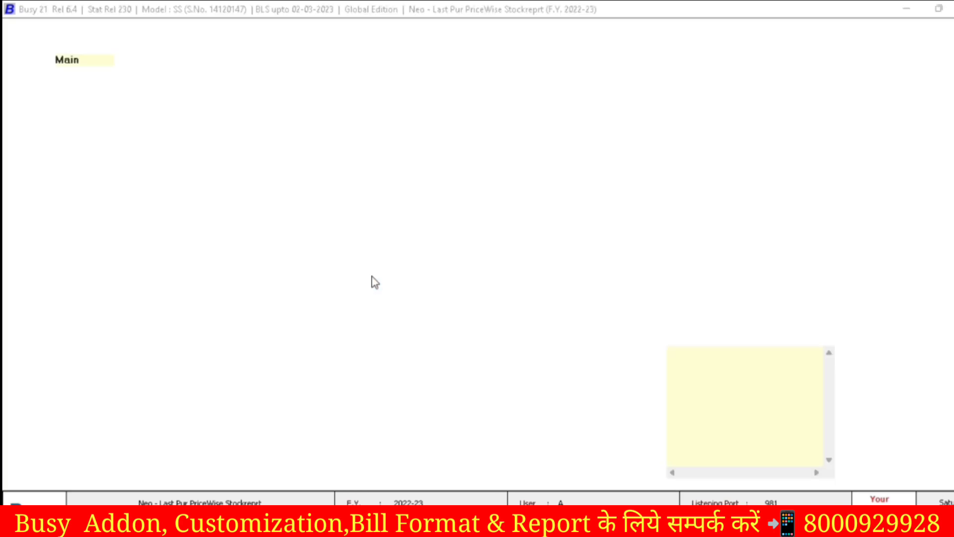
key("Return")
key("Return")
key("Return")
type("n3")
key("Return")
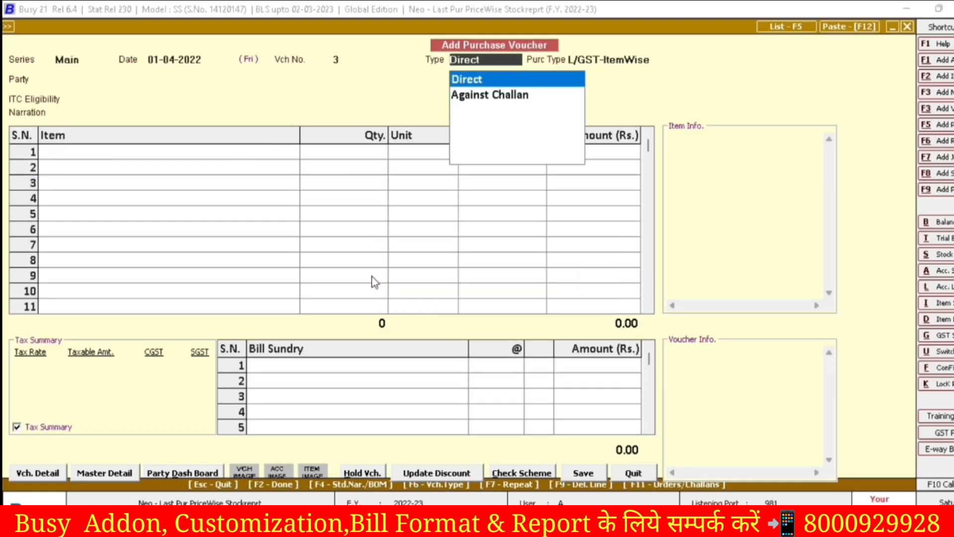
- Set the purchase voucher to type Direct and L/GST-ItemWise, with party Cash and ITC eligibility Input Goods/Services
key("Return")
key("Return")
key("Down")
key("Down")
key("Return")
key("Left")
key("Return")
key("Return")
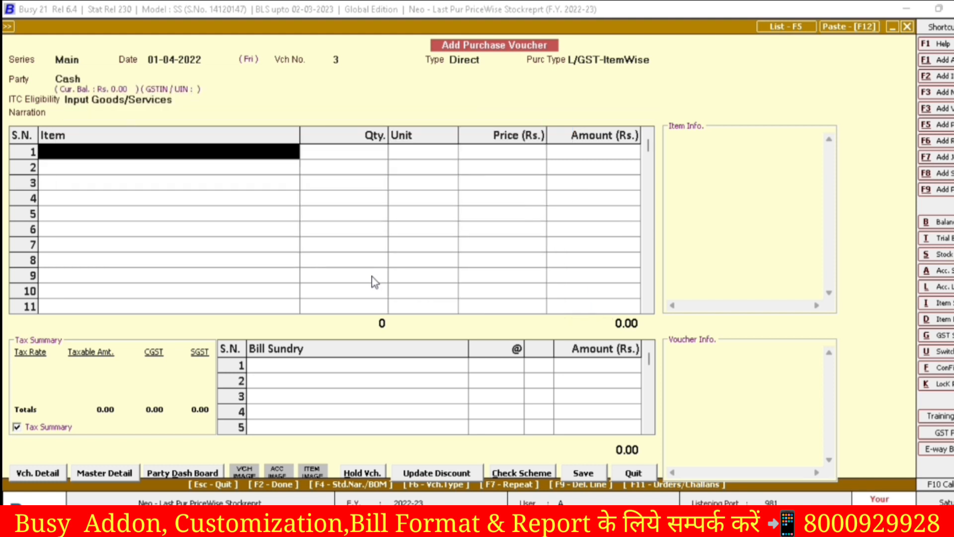
- Add ZIGOTONE-DS-100ML SYP as the first purchase item and set its scheme to 25+15
key("Down")
key("Down")
key("Return")
key("Escape")
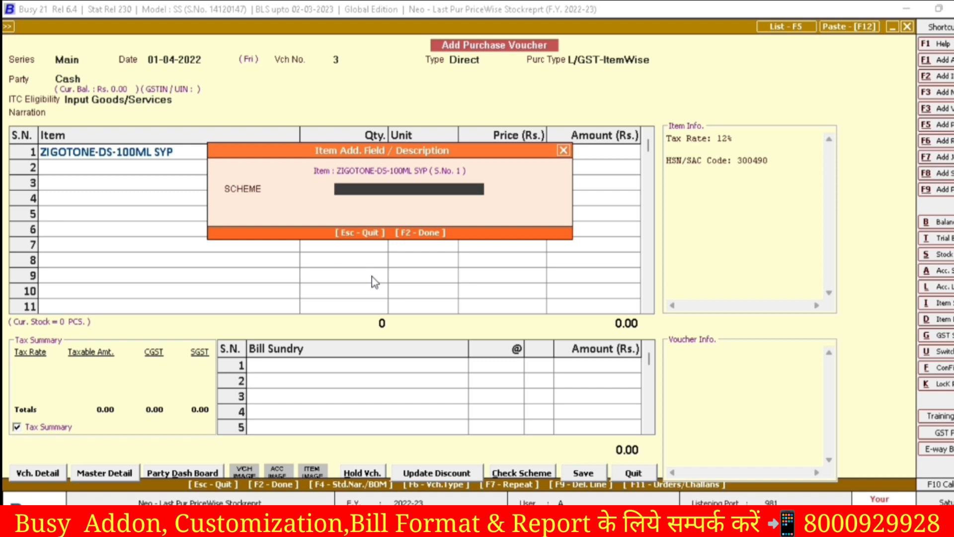
type("25+5")
key("BackSpace")
key("BackSpace")
type("+15")
key("Return")
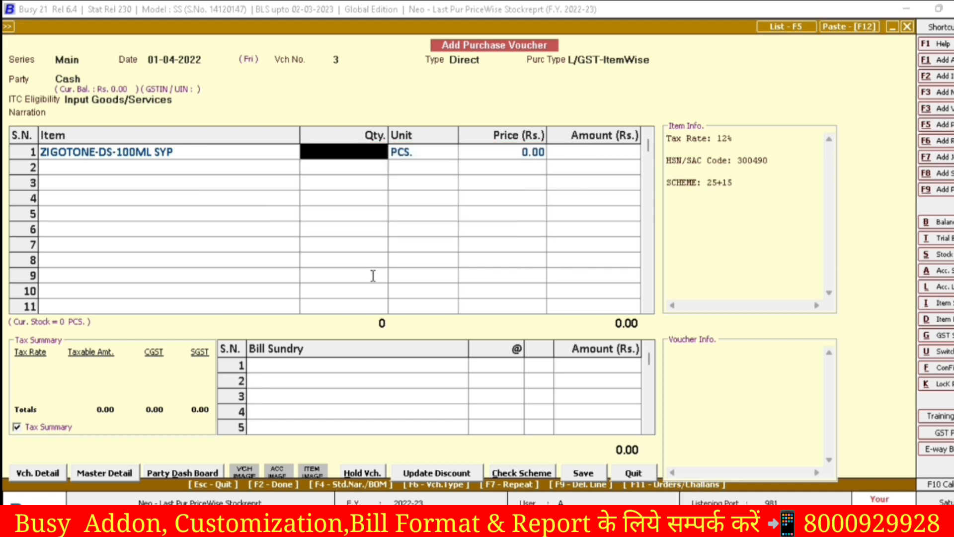
- Set the purchase quantity of ZIGOTONE-DS-100ML SYP to 25+15 PCS
type("25+25")
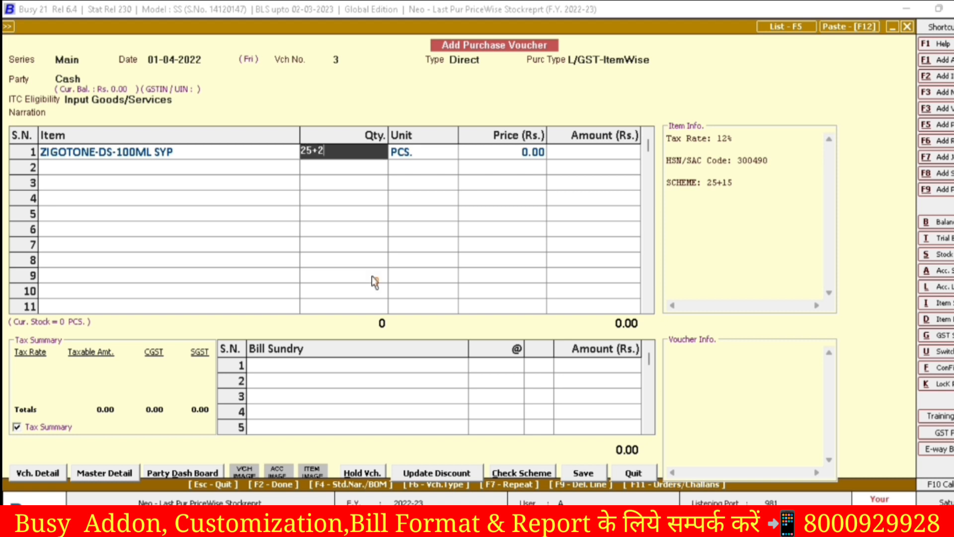
key("BackSpace")
key("BackSpace")
key("BackSpace")
type("+15")
key("Return")
key("Return")
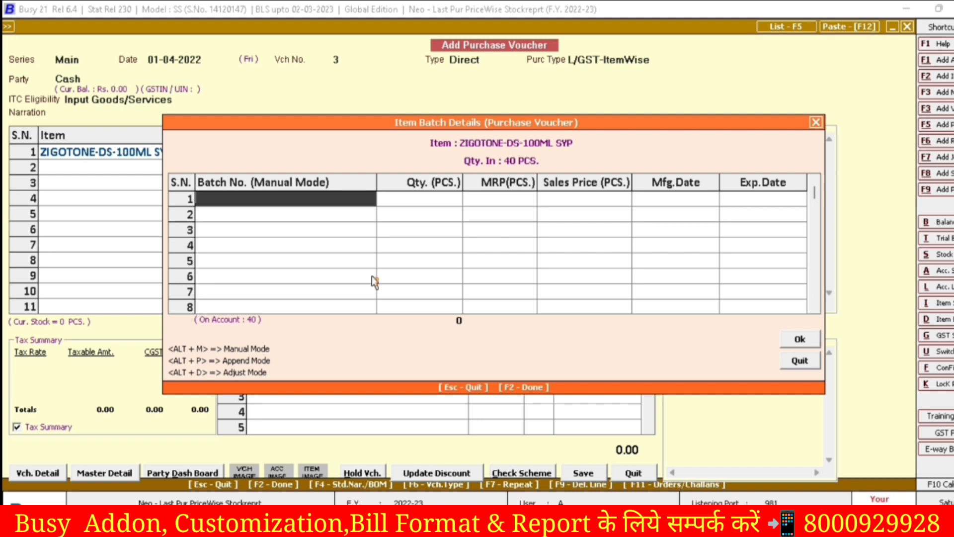
- Assign all 40 pieces to batch 45678 with a sales price of 120 and Apr-2022 dates
type("45678")
key("Return")
key("Return")
key("Return")
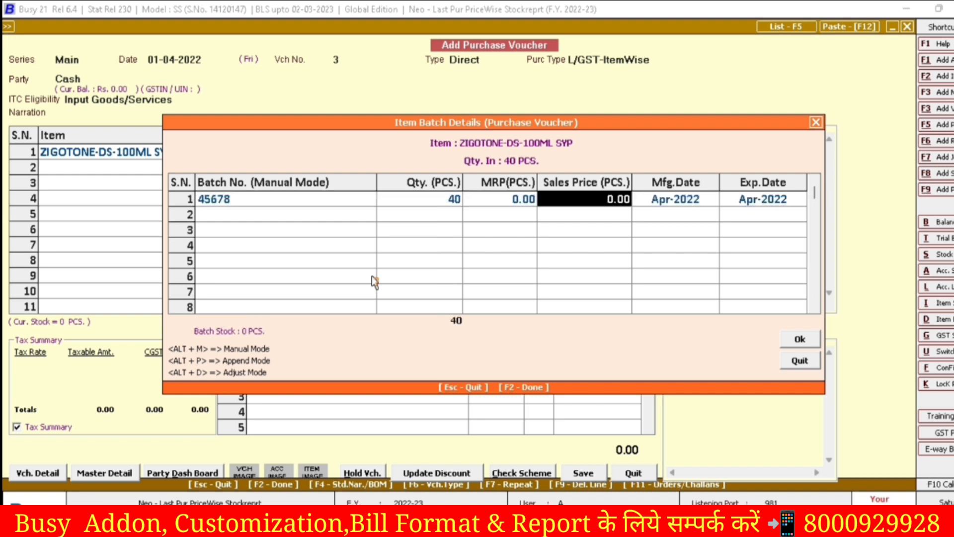
type("120")
key("Return")
key("Return")
key("Return")
key("Return")
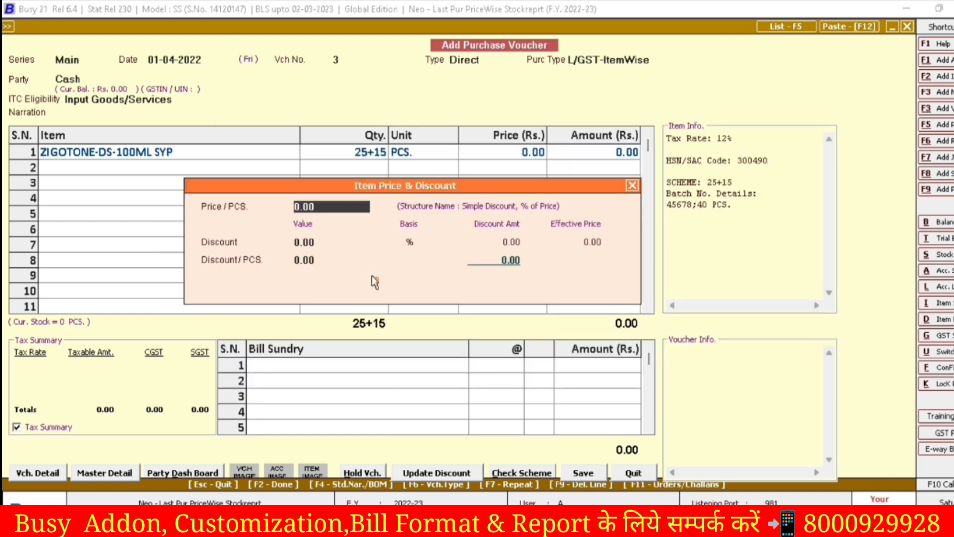
- Set the purchase price to 80 per piece with a 0.00 discount and complete the item line
type("80")
key("Return")
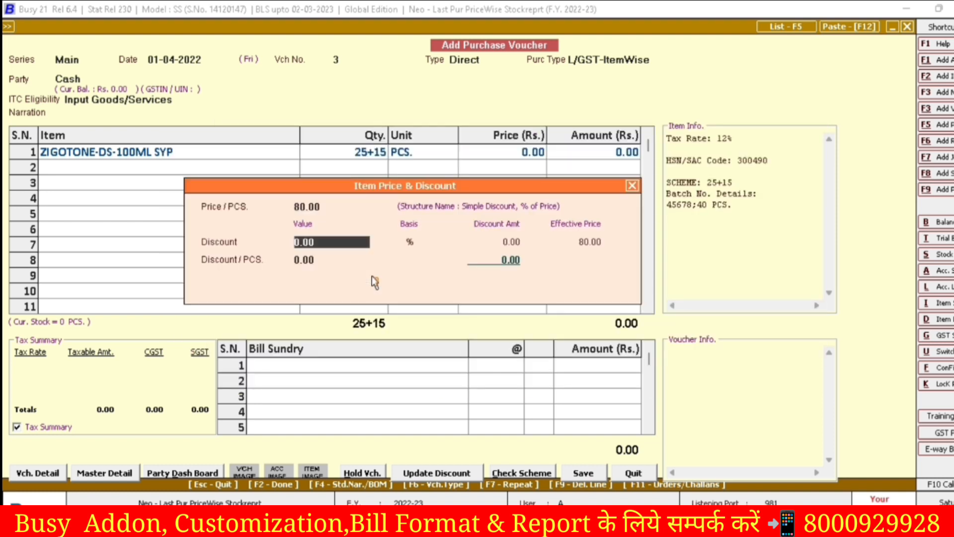
key("Return")
key("Return")
key("Return")
key("Return")
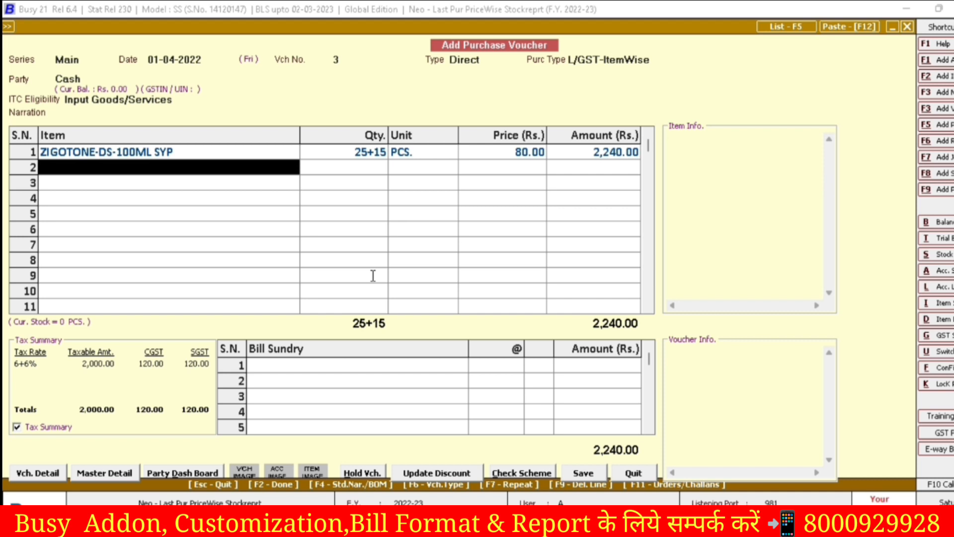
- Save the purchase voucher despite the negative cash balance, with bill number 3 and no transport details, and leave purchase entry
key("Return")
key("Return")
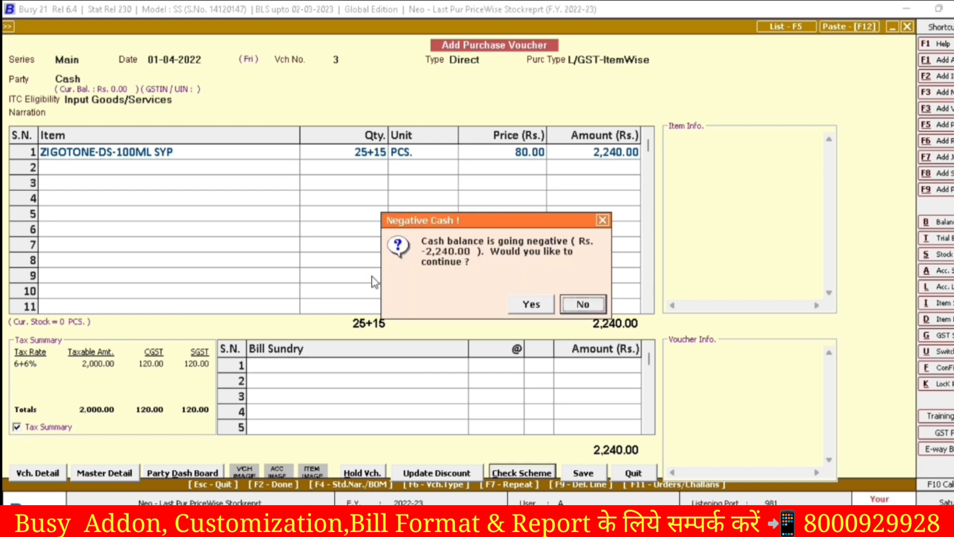
key("y")
key("y")
key("Return")
key("Return")
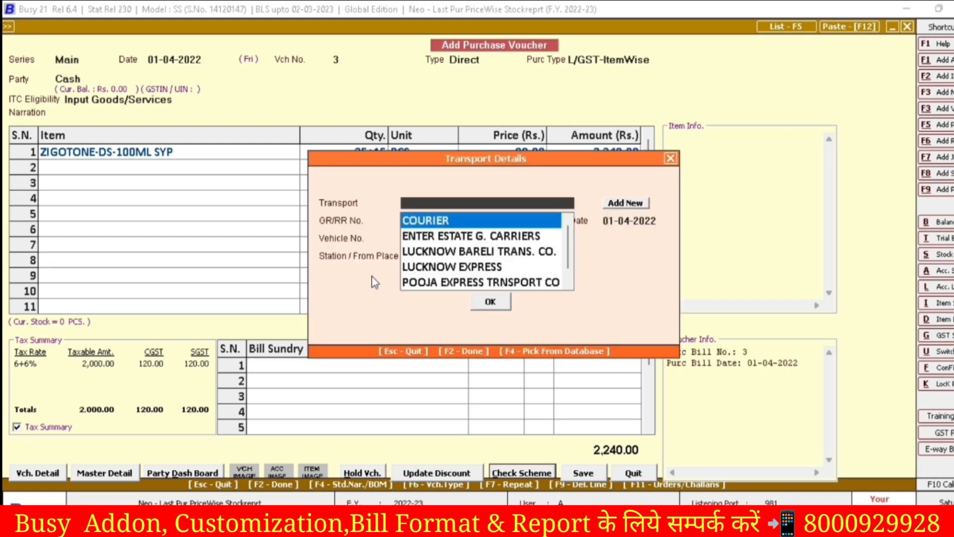
key("F2")
key("y")
key("Escape")
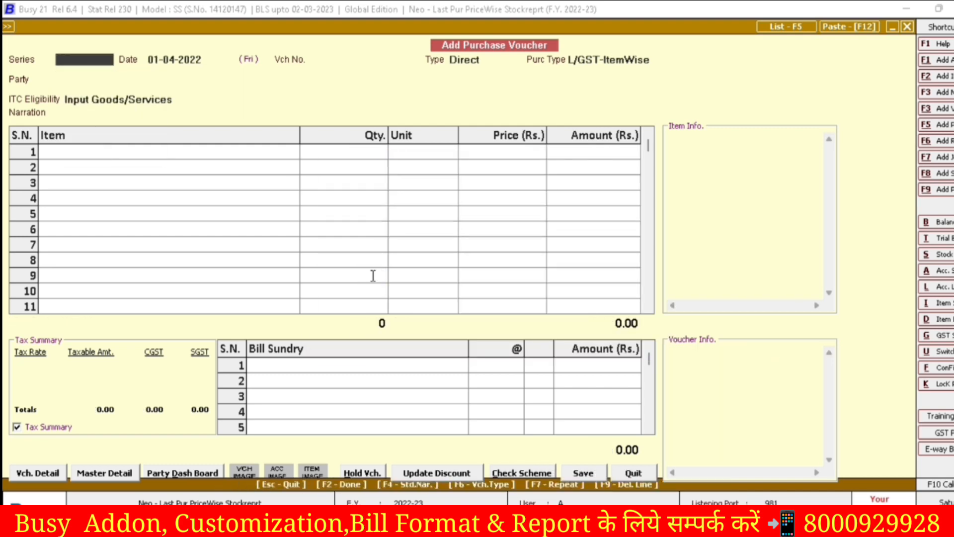
- Start a new sales voucher in series Main dated 21-03-2023 with type Direct
key("Up")
key("Up")
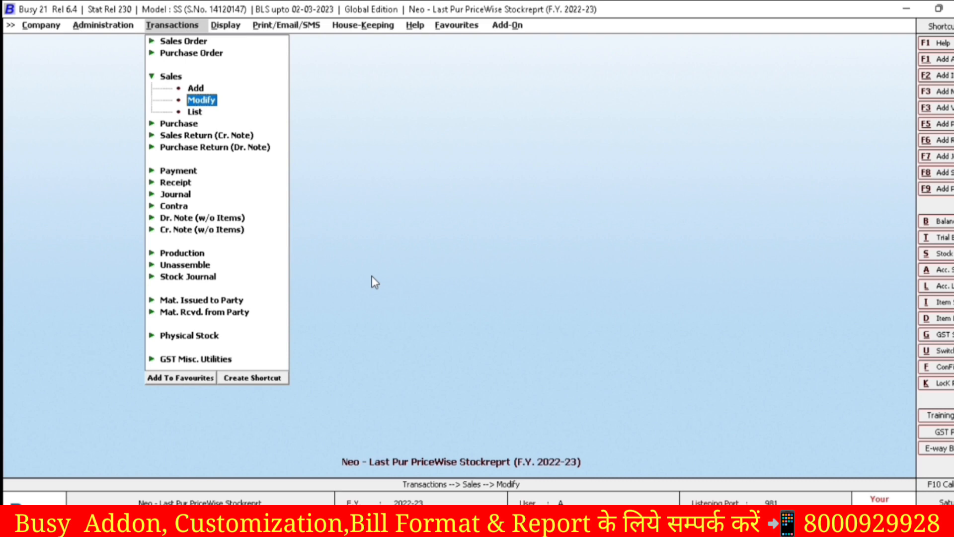
key("Up")
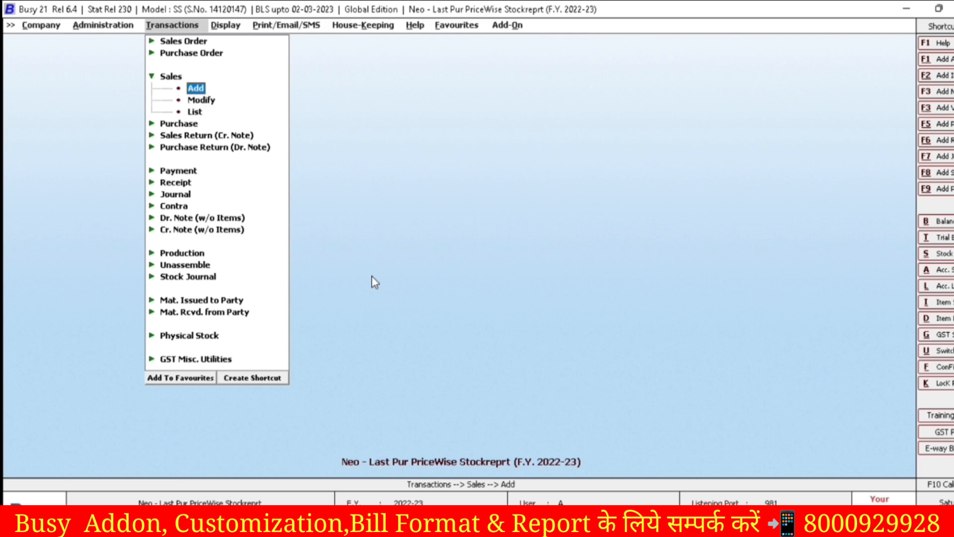
key("Return")
key("Return")
type("21-03")
key("Return")
key("Return")
key("Return")
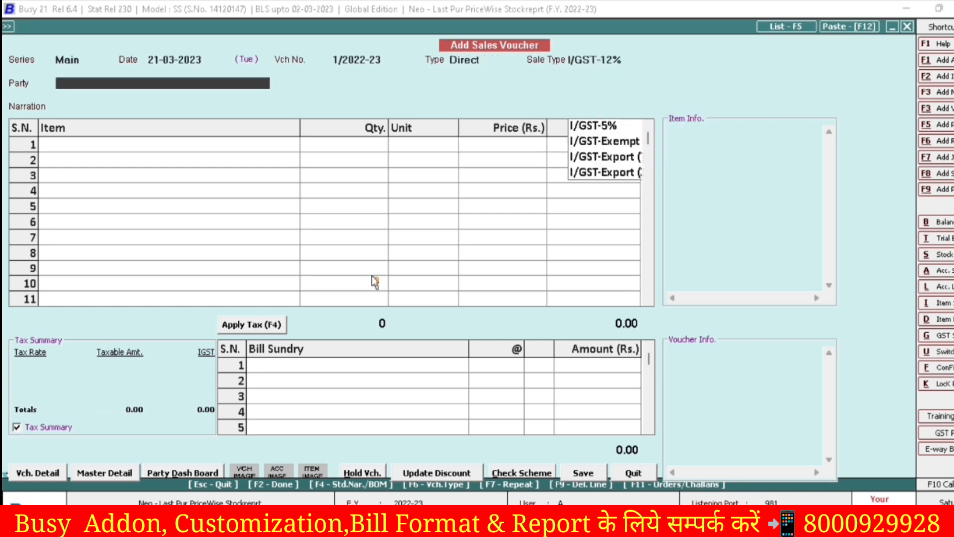
- Change the sales voucher's sale type to L/GST-ItemWise
key("shift+Tab")
type("l")
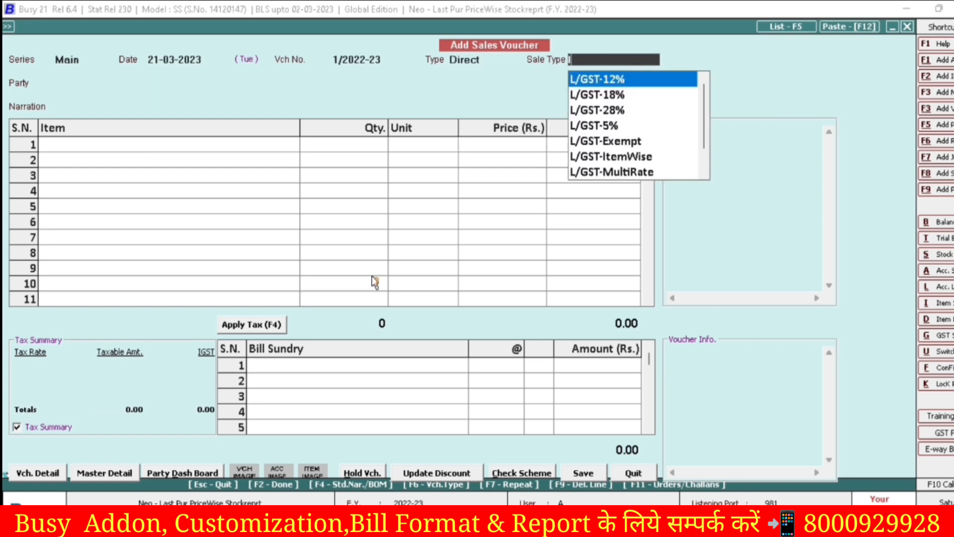
key("Down")
key("Down")
key("Down")
key("Down")
key("Down")
key("Return")
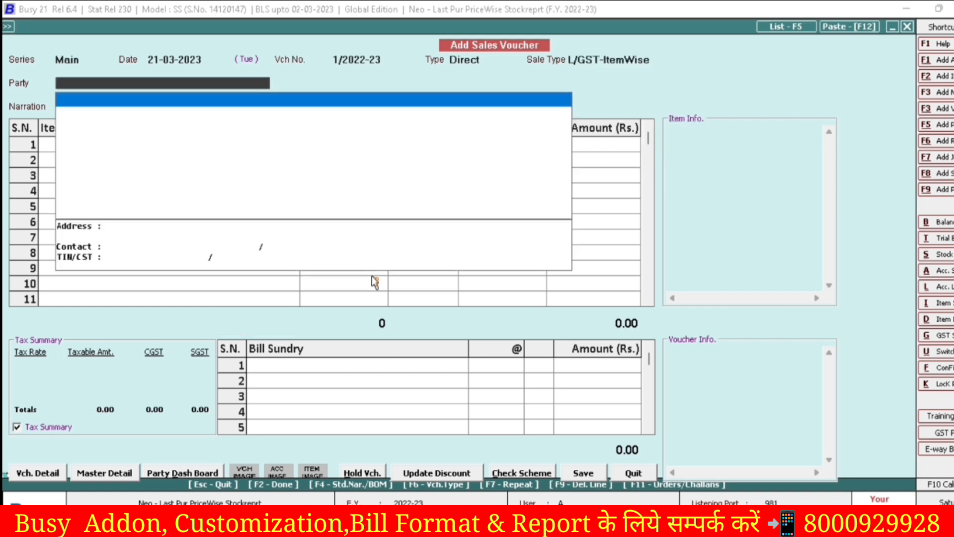
- Choose Cash as the party, accept billing details As Per Party Master and keep the payment mode CASH
key("Down")
key("Down")
key("Return")
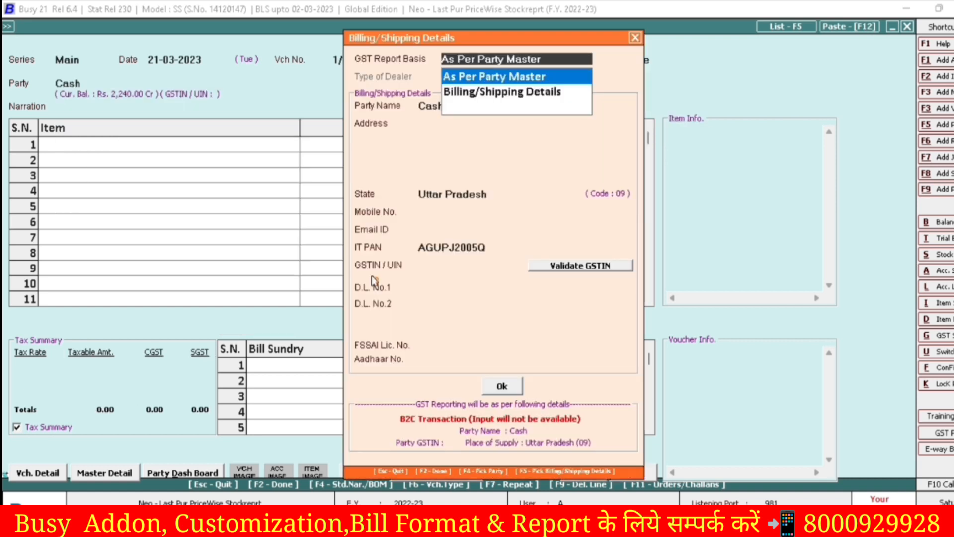
key("Return")
key("Return")
key("Return")
key("Return")
key("Return")
key("Return")
key("Return")
key("Return")
key("Return")
key("Return")
key("Return")
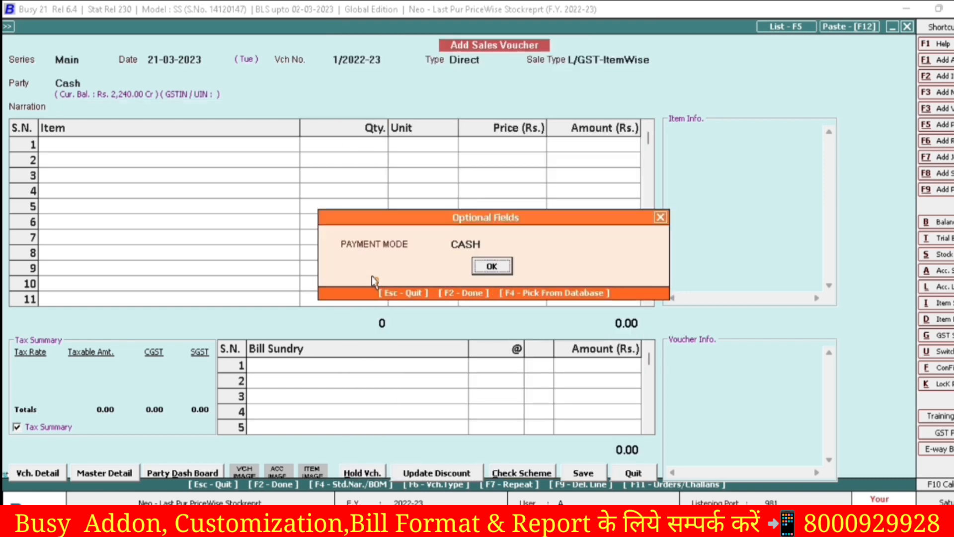
key("Return")
- Add ZIGOTONE-DS-100ML SYP with sales scheme 25+15, quantity 25+15 PCS. from batch 45678 and price 75
key("Down")
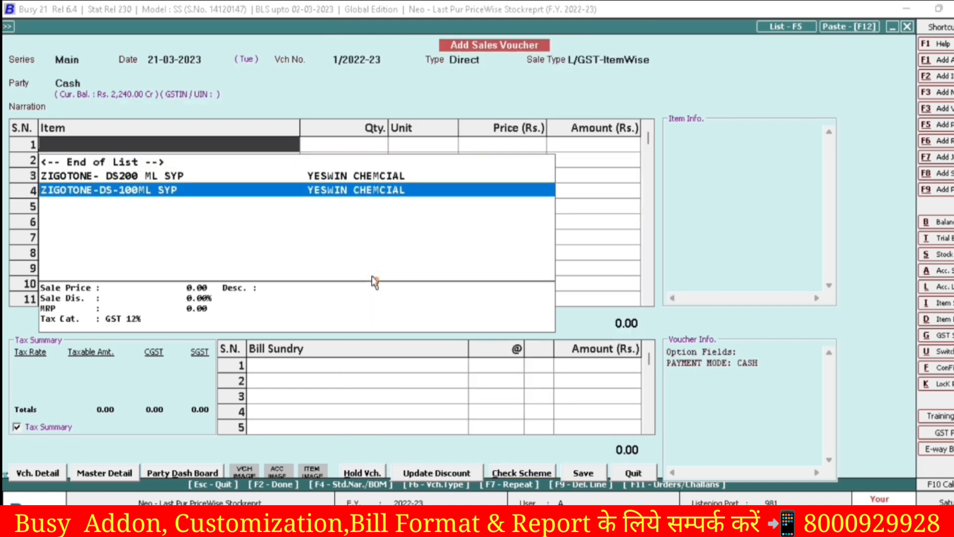
key("Return")
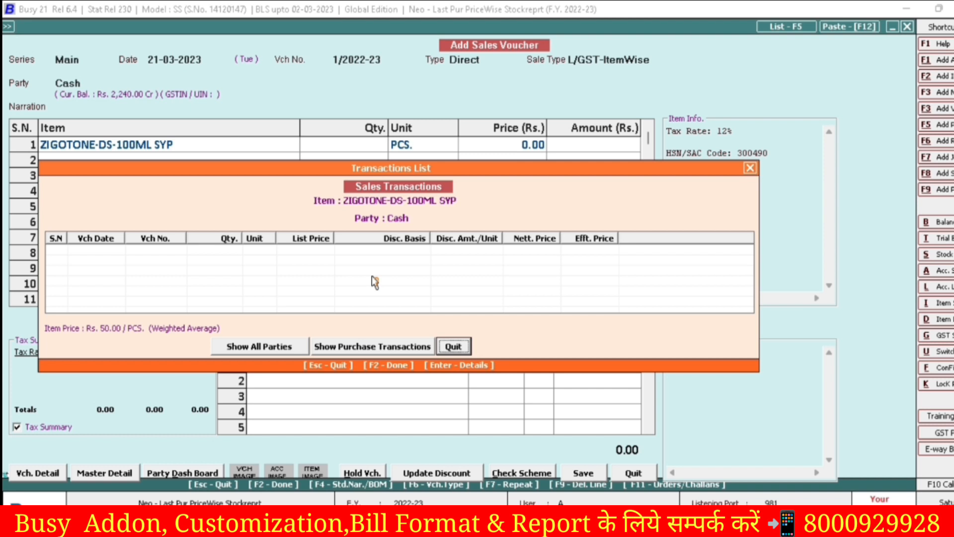
key("Return")
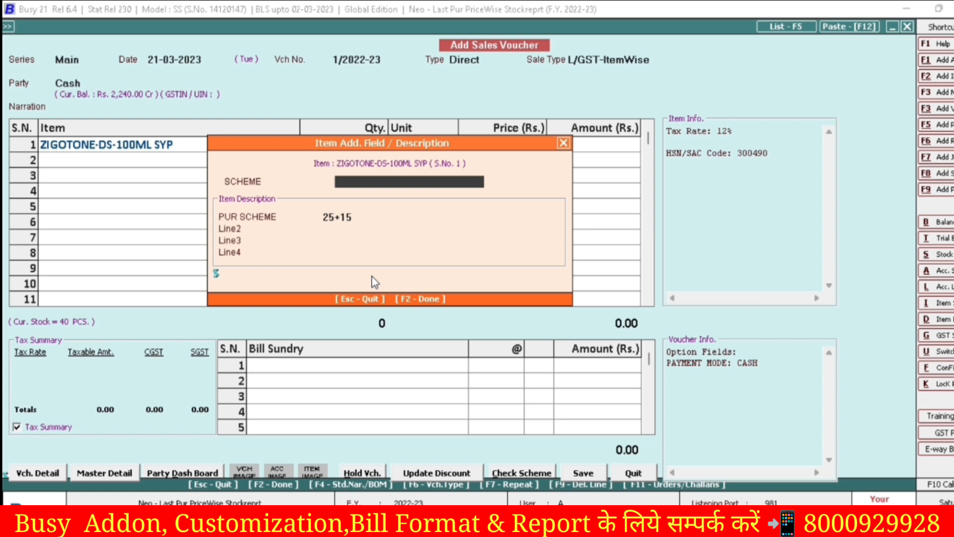
key("F2")
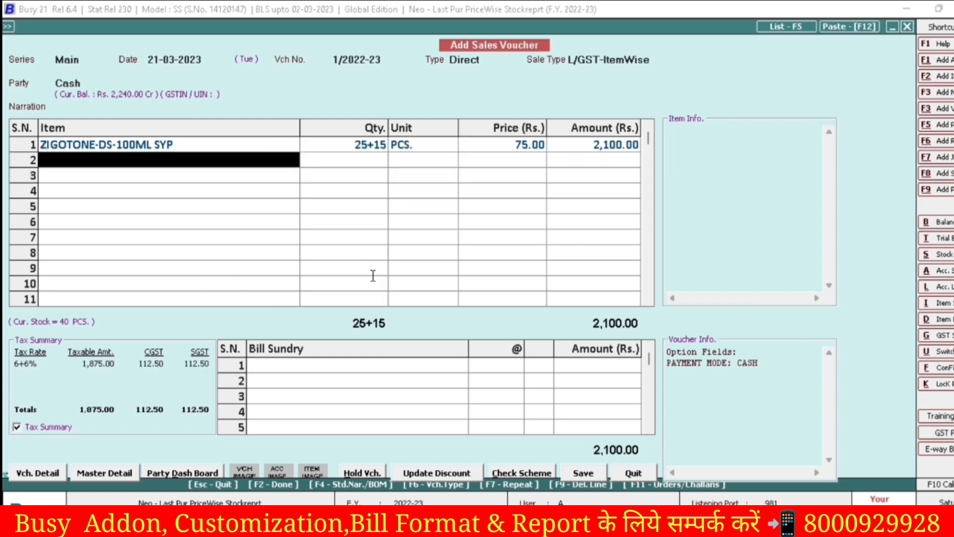
- Clear the first line and re-add ZIGOTONE-DS-100ML SYP with sales scheme 25+5 and purchase scheme 25+15
key("Up")
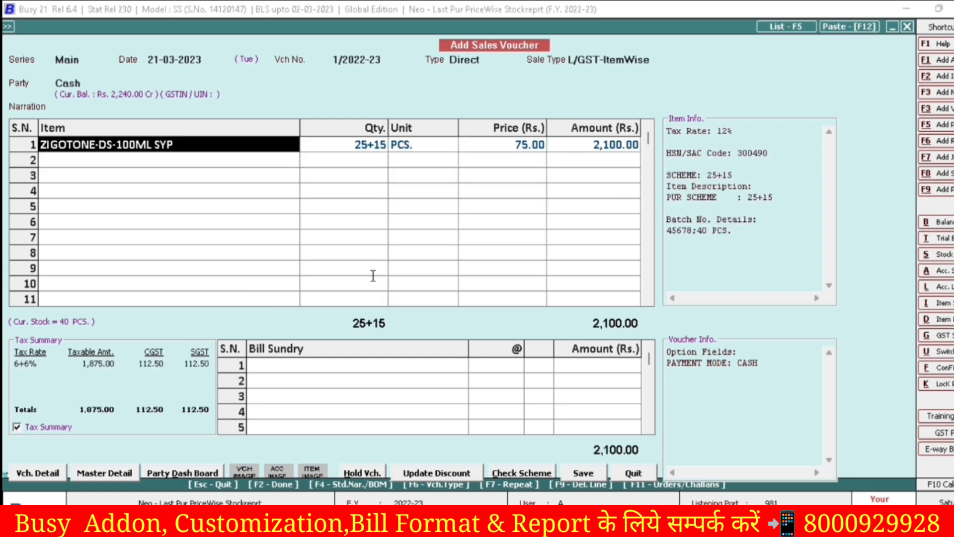
key("Return")
key("Down")
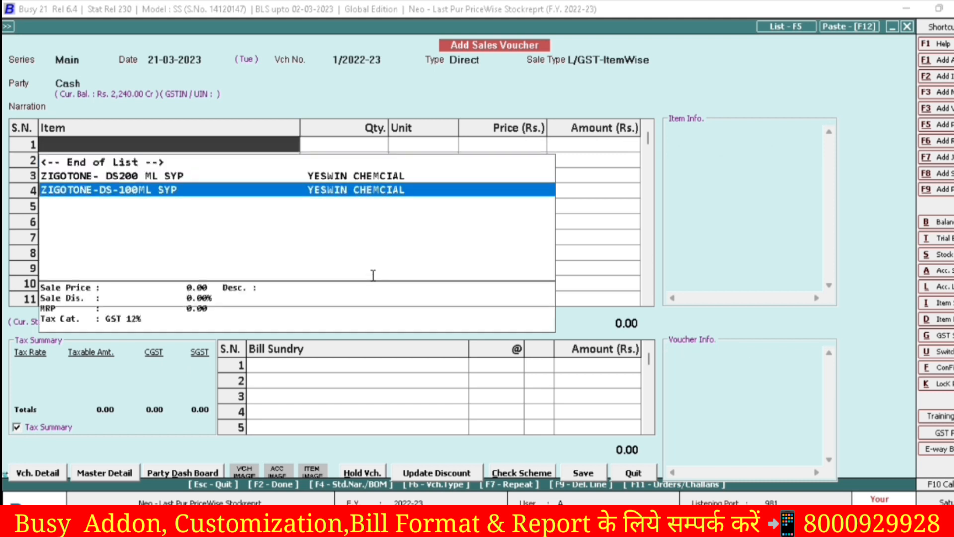
key("Return")
key("Escape")
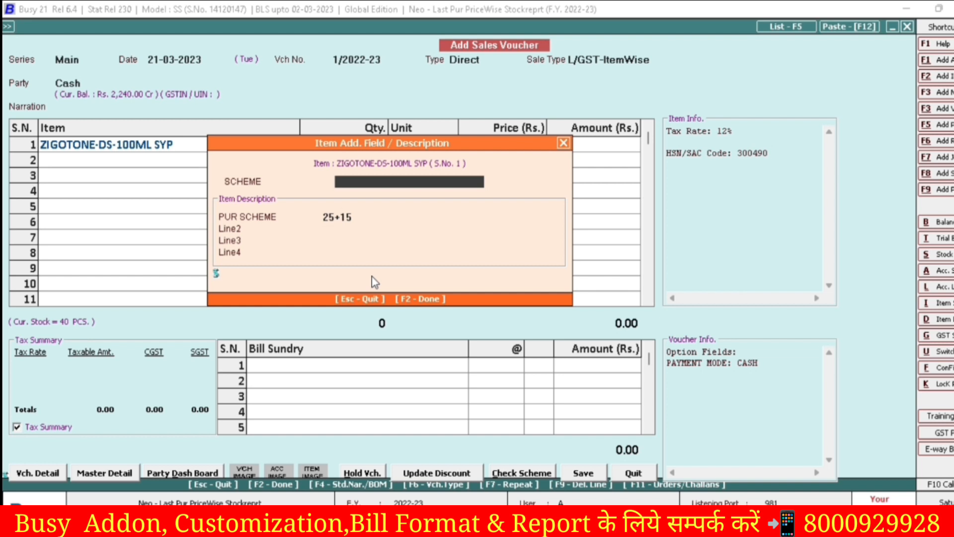
type("25+5")
key("Return")
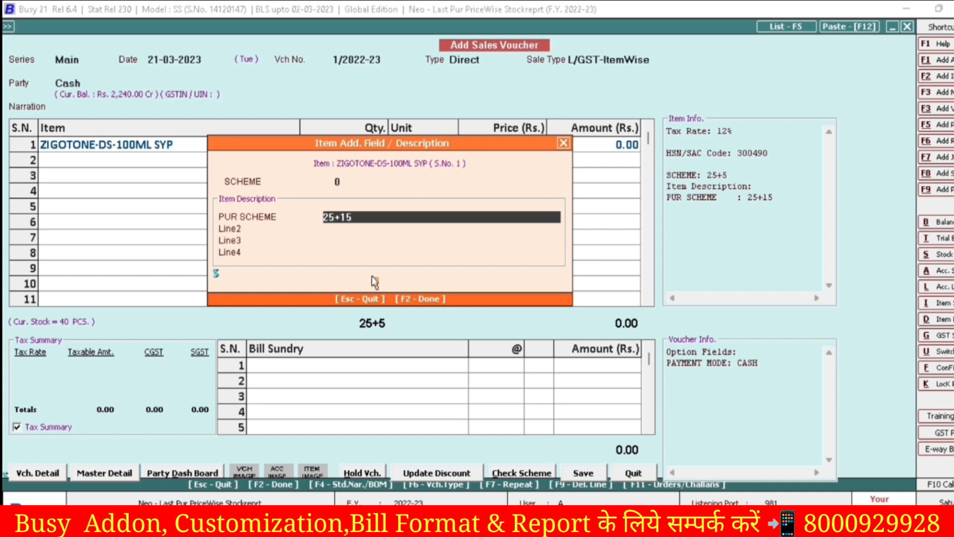
- Accept the item description with sales scheme 0 and purchase scheme 25+15
key("Return")
key("Return")
key("Return")
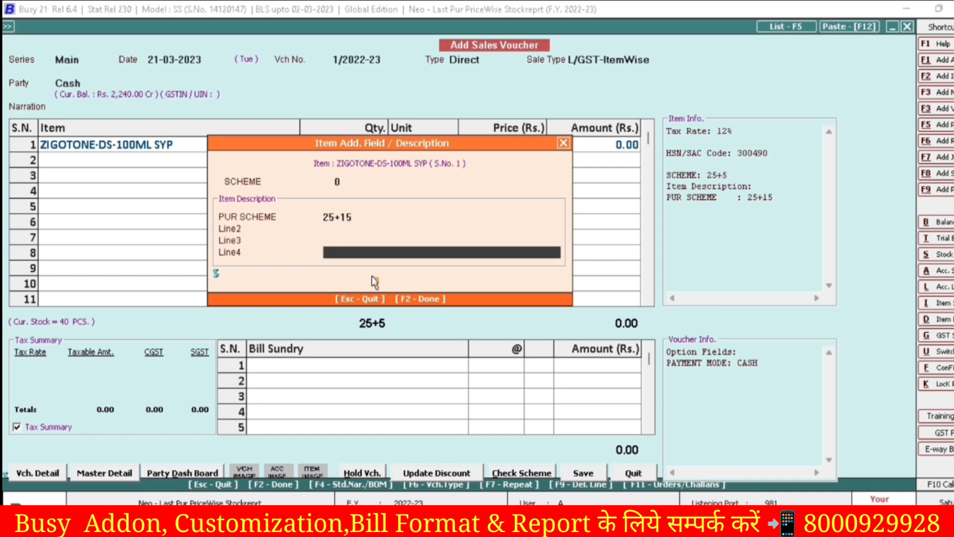
key("Return")
- Set the quantity to 25+5 PCS. from batch 45678, accept the expired batch and complete the line at 120
type("25+5")
key("Return")
key("Return")
key("Return")
key("Return")
key("Return")
key("Return")
key("Return")
key("Return")
key("Return")
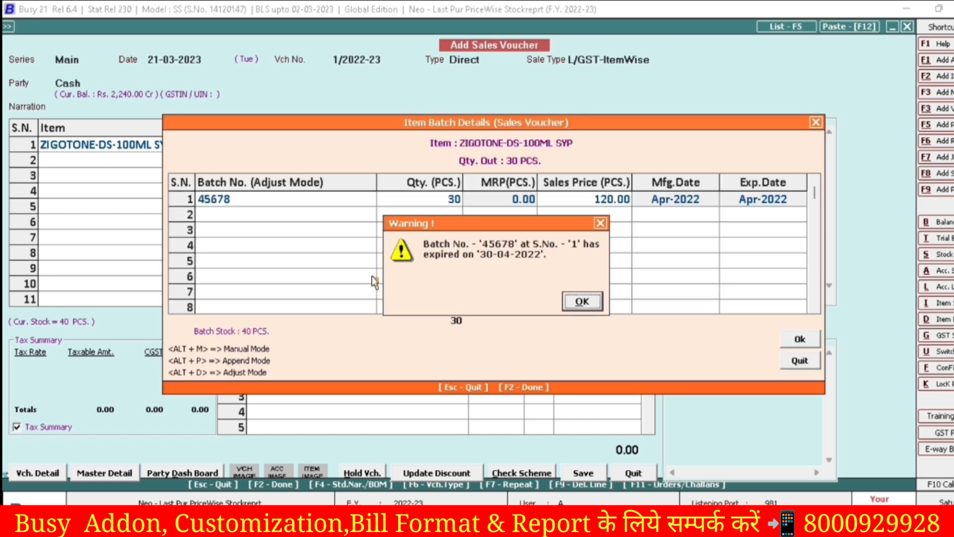
key("Return")
key("Return")
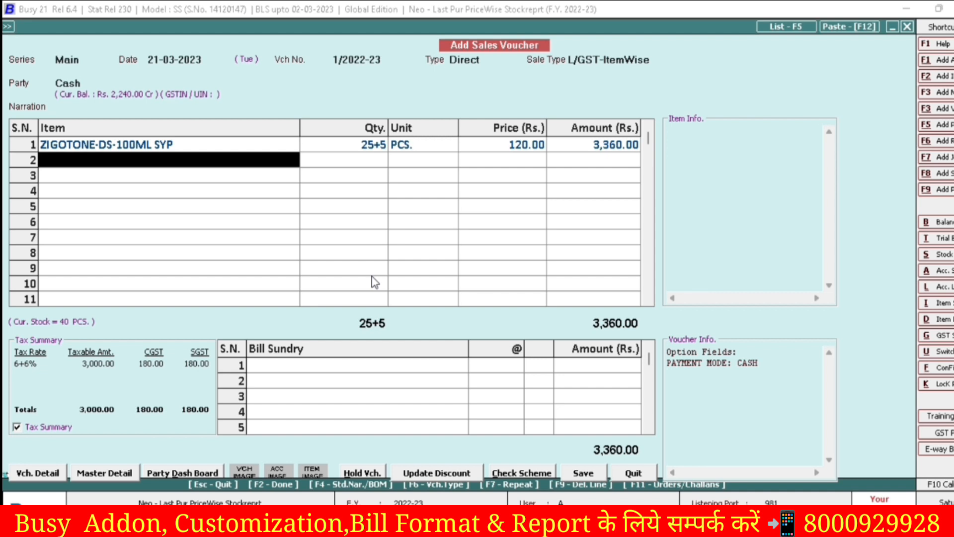
- Delete the first item line and re-add ZIGOTONE-DS-100ML SYP, closing its past sales list
key("Up")
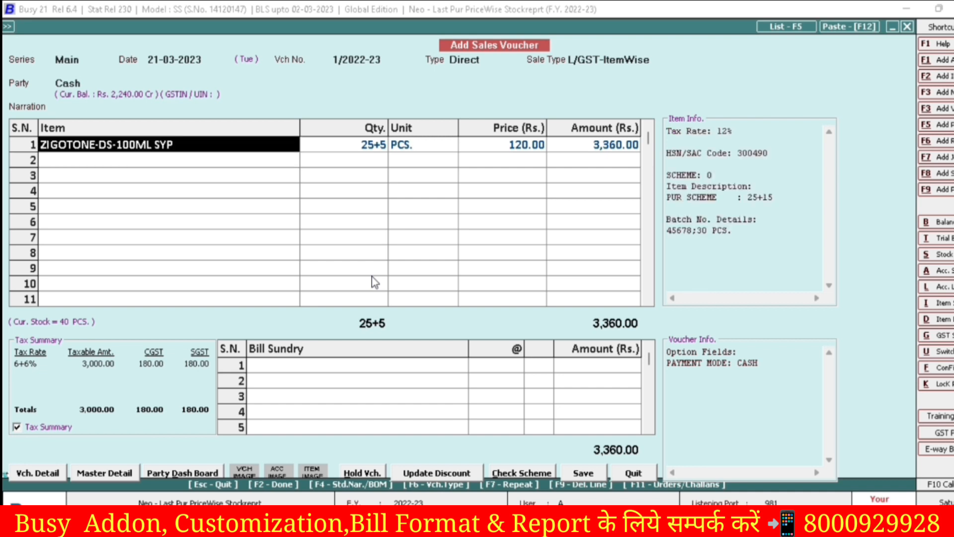
key("F9")
key("Return")
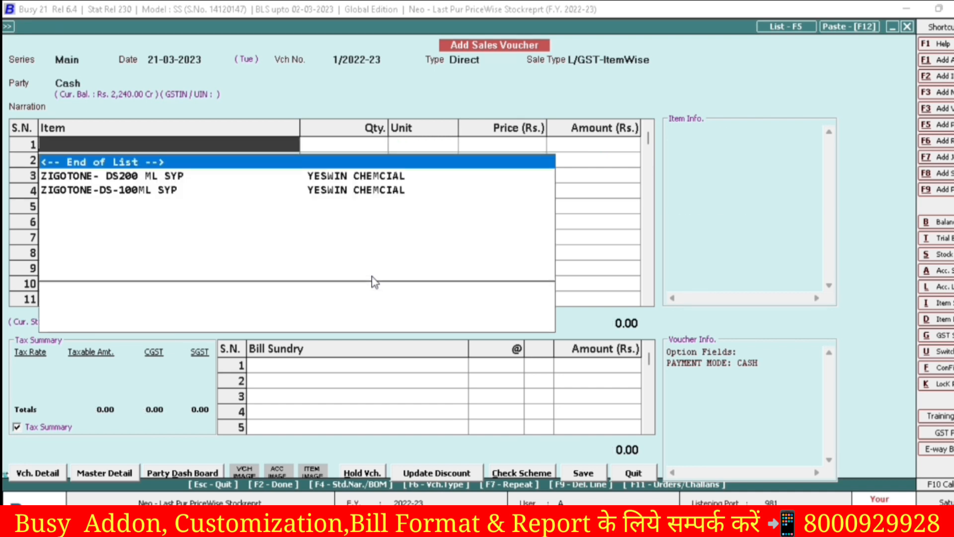
key("Down")
key("Down")
key("Return")
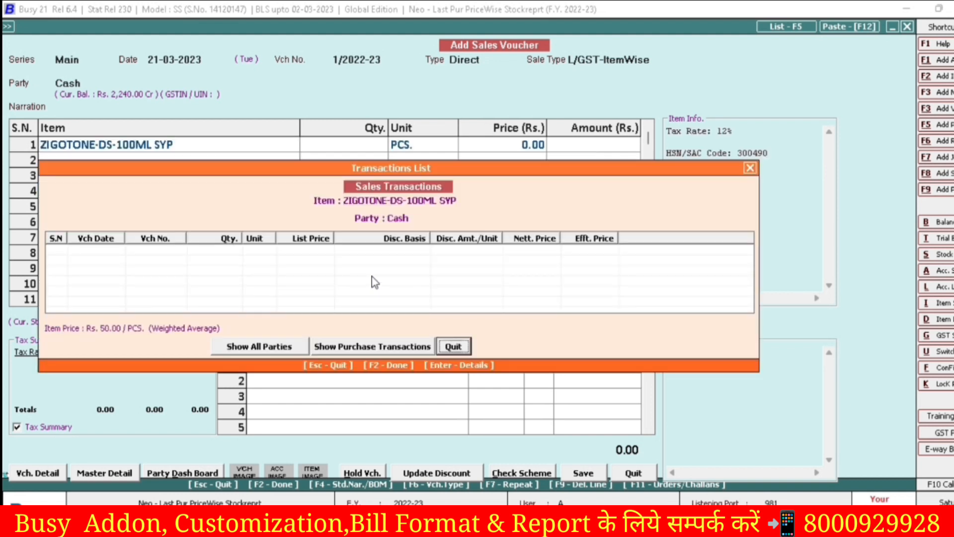
key("Escape")
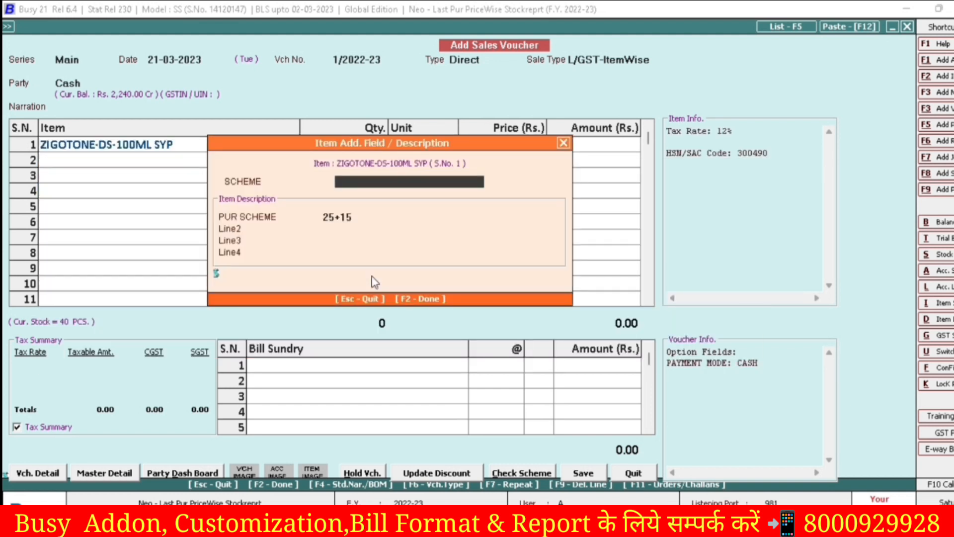
- Enter sales scheme 25+5, accept purchase scheme 25+15, and set the quantity to 10
type("25+5")
key("Return")
key("Return")
key("Return")
key("Return")
key("Return")
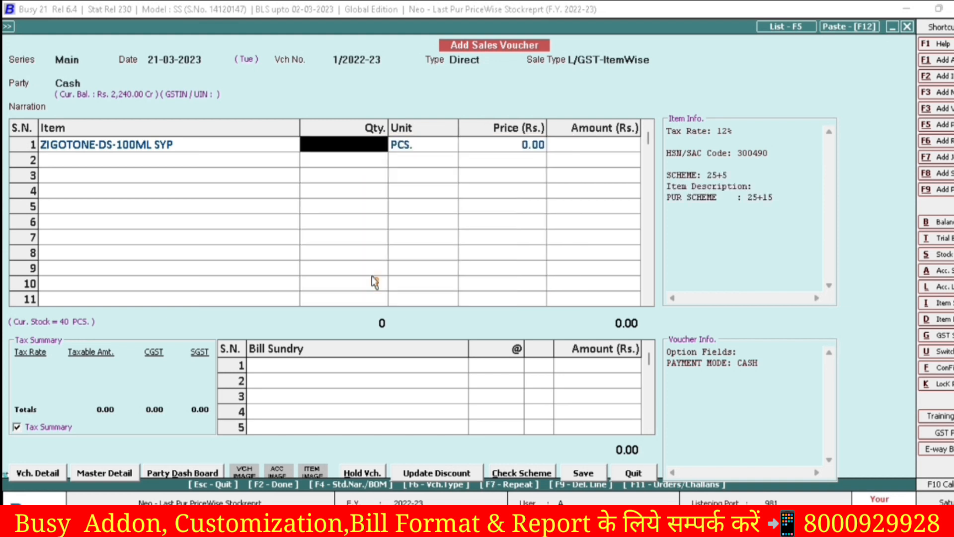
type("10")
key("Return")
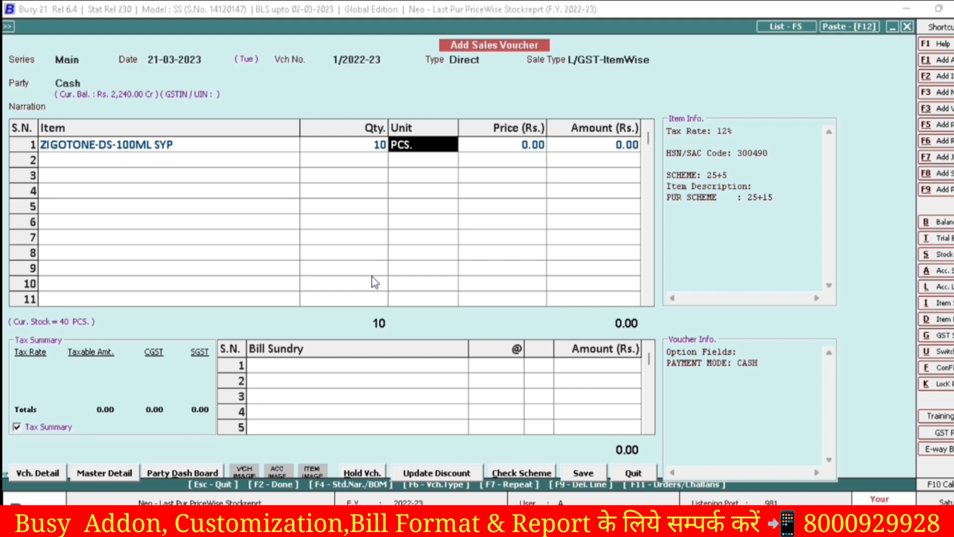
- Reopen the item's scheme details and calculate the net rate as 120*25/30 with the built-in calculator
key("Left")
key("Left")
key("Return")
key("Return")
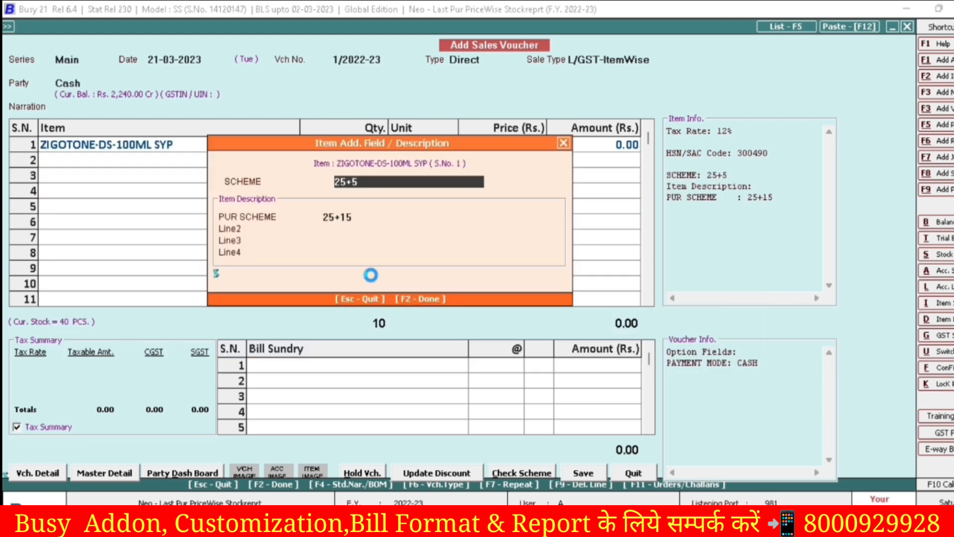
key("alt+c")
type("1")
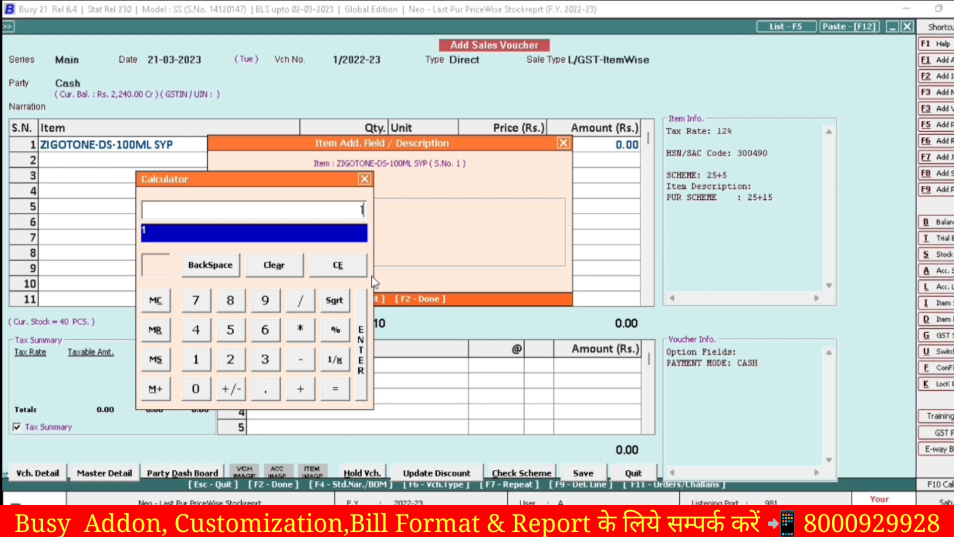
left_click_drag(279, 183, 746, 143)
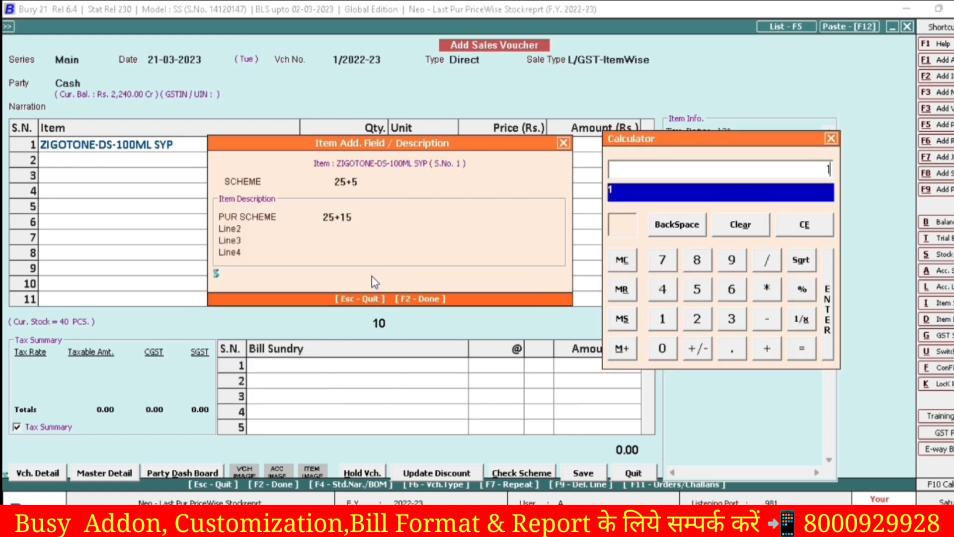
key("BackSpace")
type("120*25")
key("Return")
type("/30")
key("Return")
key("Escape")
key("Escape")
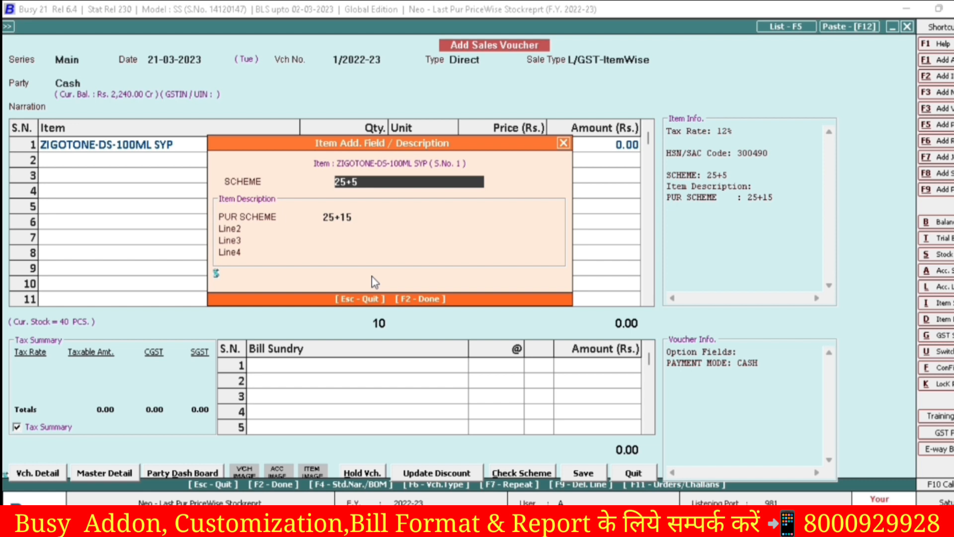
- Accept schemes 25+5 and 25+15 and allocate 10 PCS. from expired batch 45678 to the line
key("Return")
key("Return")
key("Return")
key("Return")
key("Return")
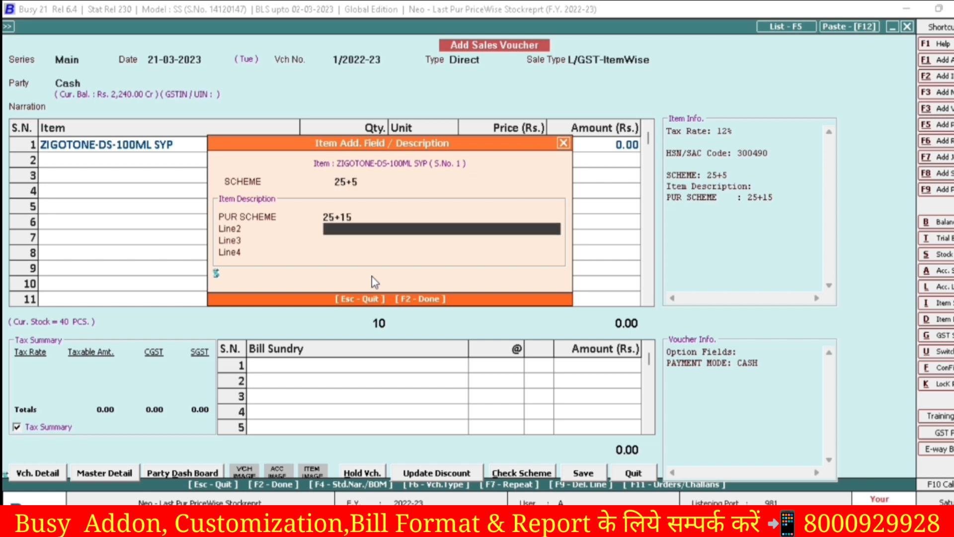
key("Return")
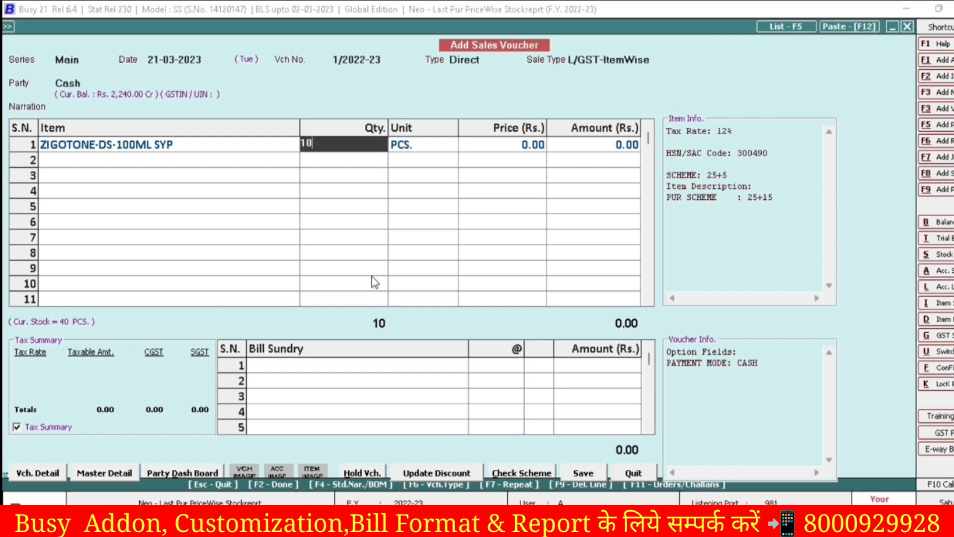
key("Return")
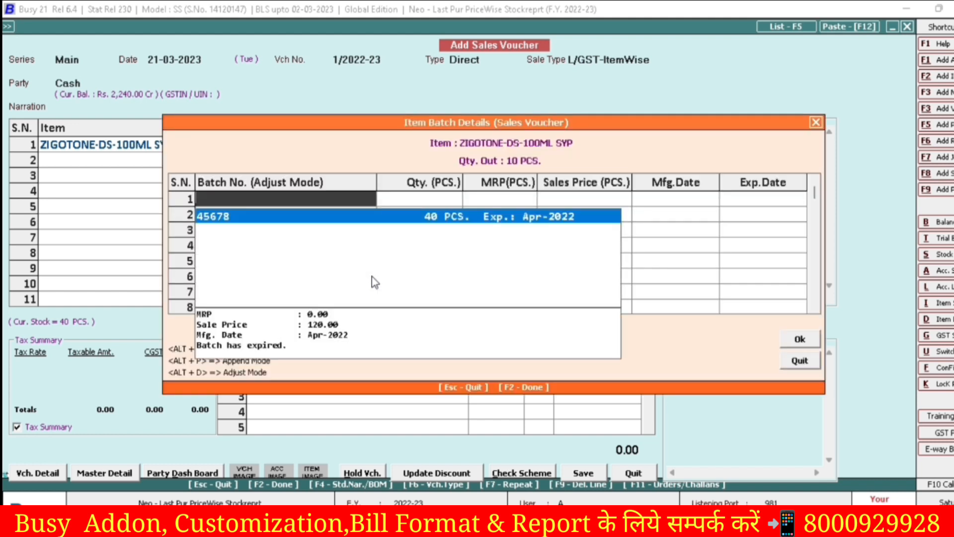
key("Return")
key("Return")
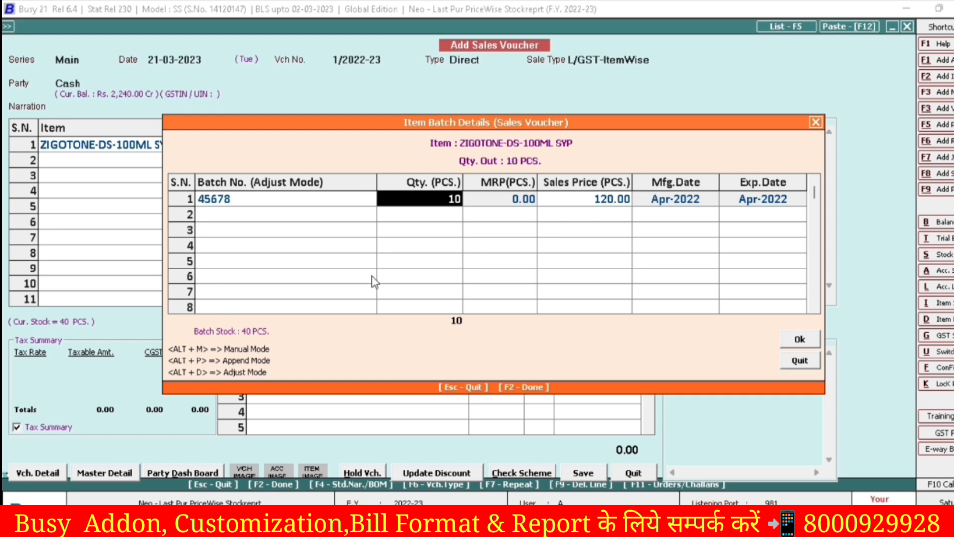
key("Return")
key("Return")
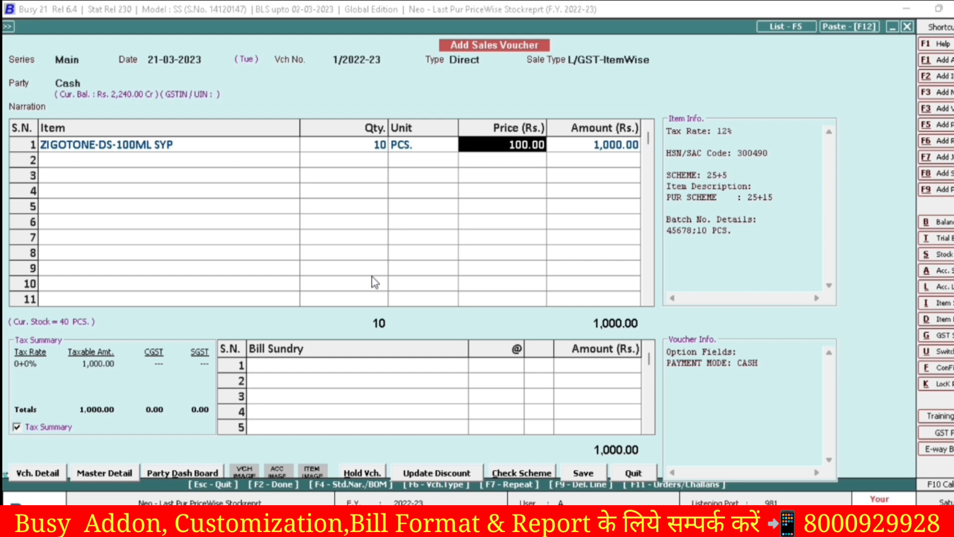
- Check the scheme price on the calculator by working out 25+5 and 120*25/30
key("F10")
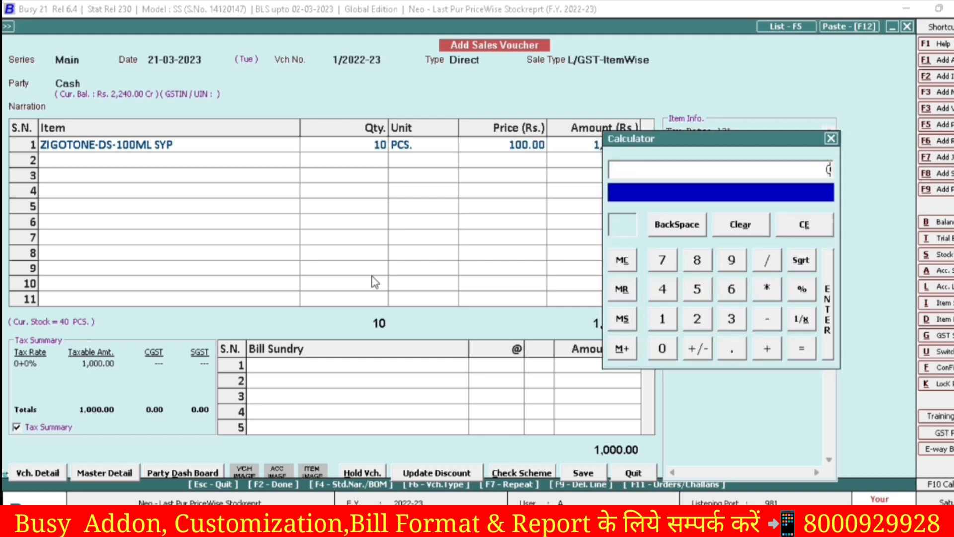
type("25+5")
key("Return")
key("Escape")
type("120*25")
key("Return")
type("/30")
key("Return")
key("Escape")
key("Escape")
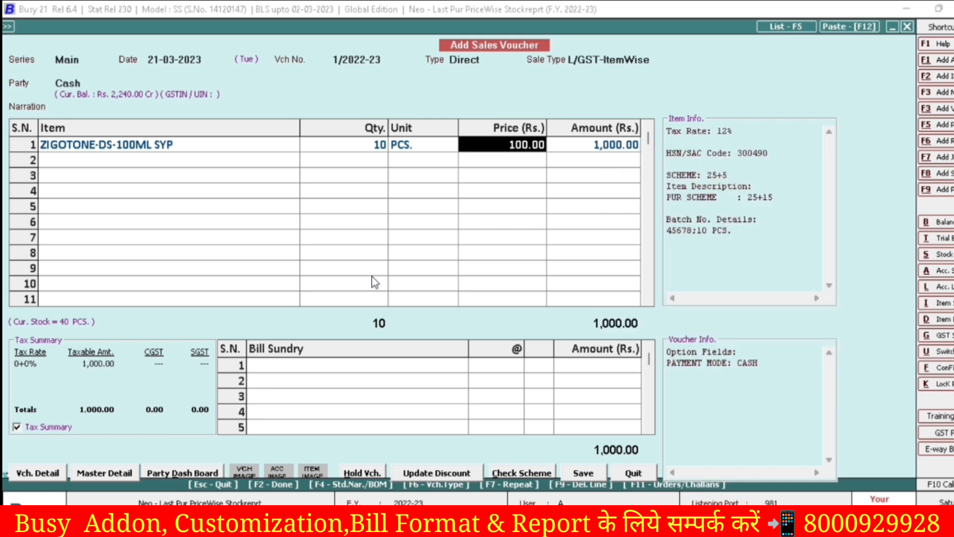
- Review the sales and purchase schemes recorded for the ZIGOTONE-DS-100ML SYP line
key("shift+Tab")
key("shift+Tab")
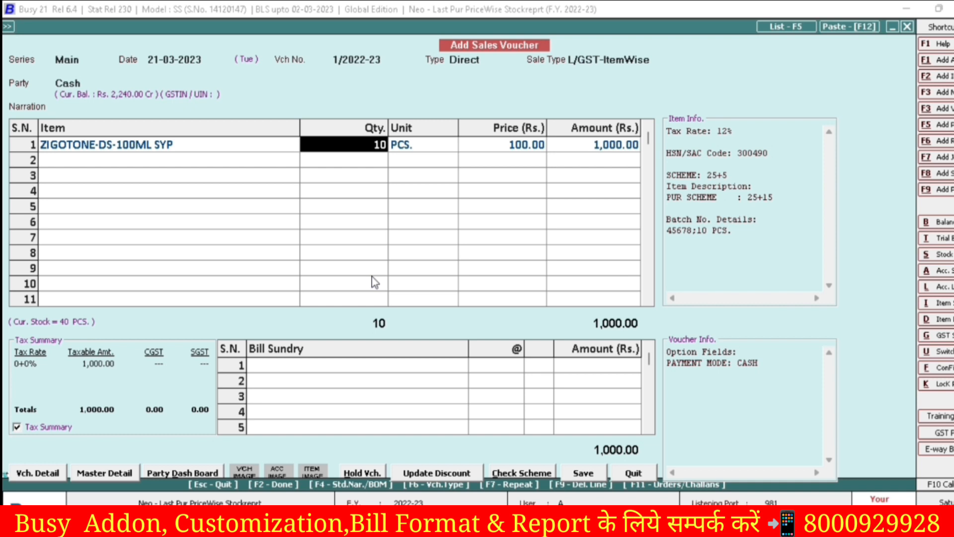
key("Return")
key("shift+Tab")
key("shift+Tab")
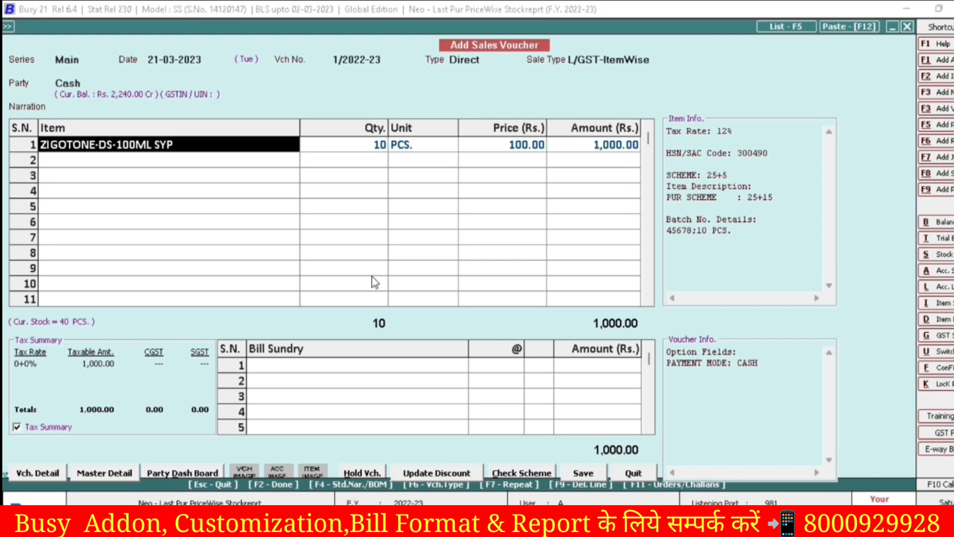
key("Return")
key("Return")
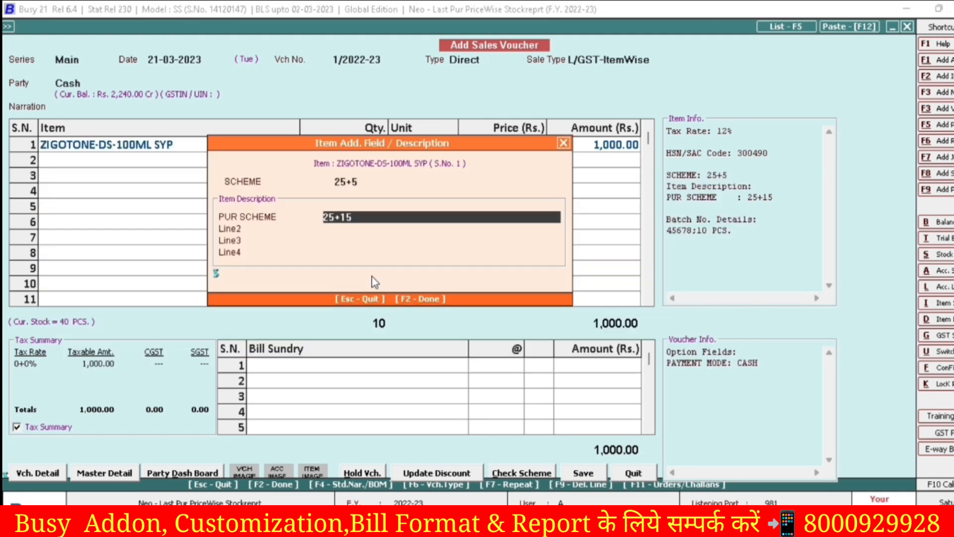
key("Return")
key("Return")
key("Return")
key("Return")
key("Return")
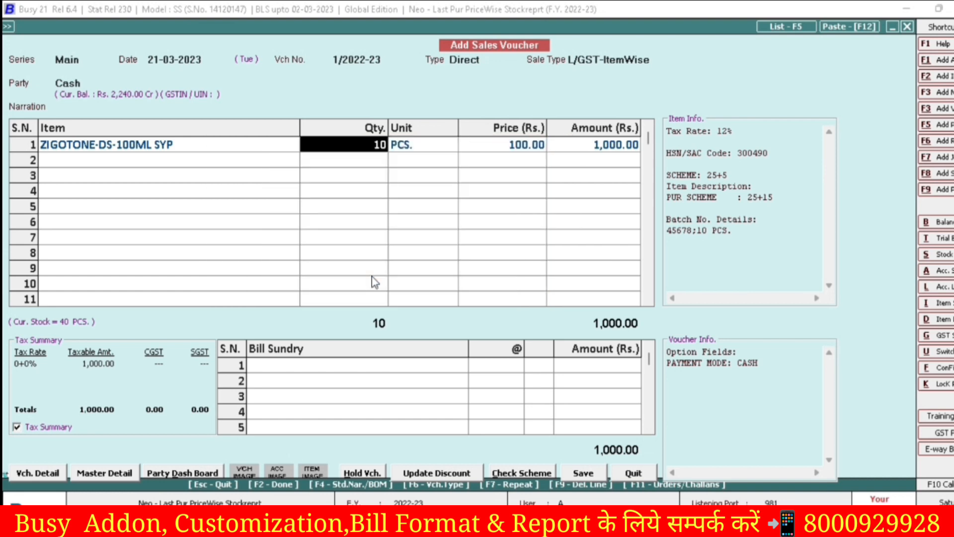
- Complete the line with 10 PCS. at price 100 and finish the item list
key("Return")
key("Return")
key("Return")
key("Return")
key("Return")
key("Return")
key("Return")
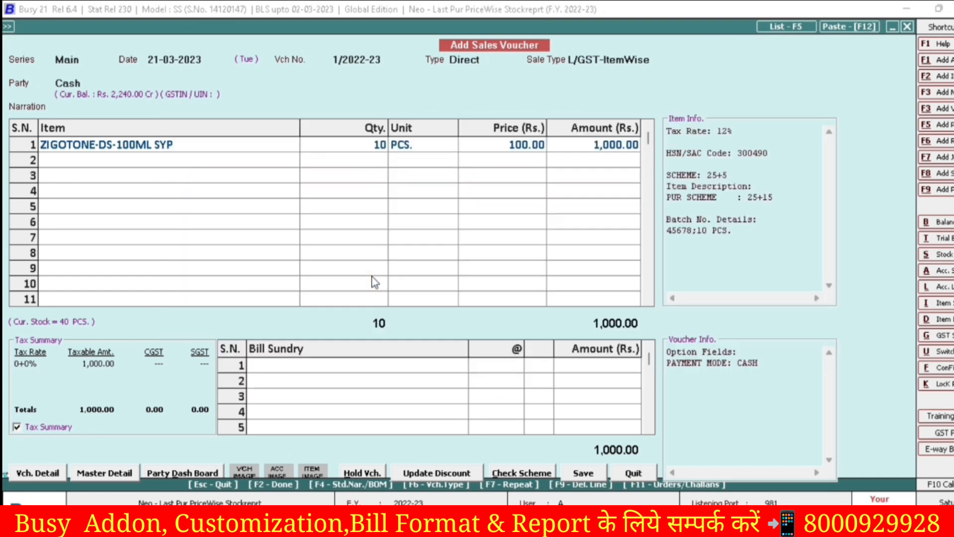
key("Return")
key("Return")
key("Return")
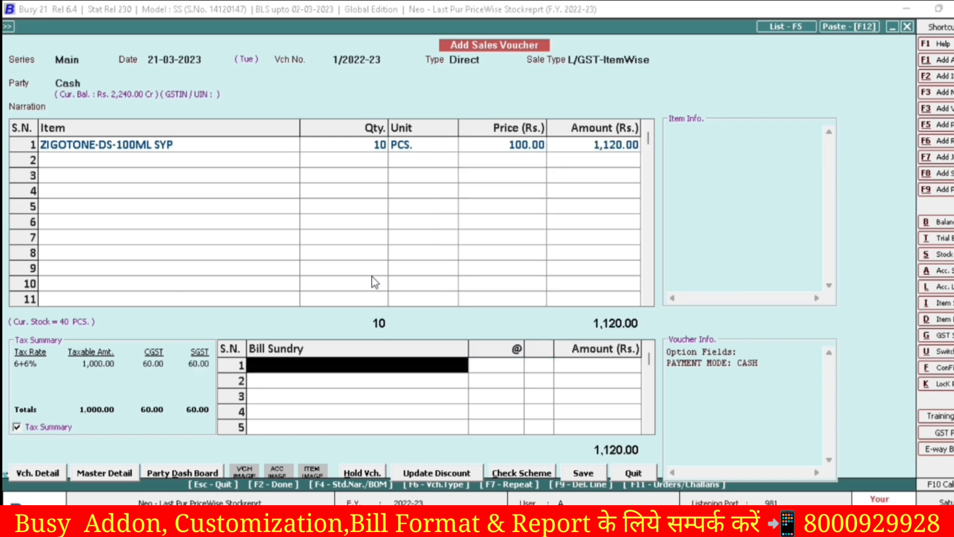
- Save the sales voucher without bill sundries or a printed invoice, and close the entry screen
key("Return")
key("Return")
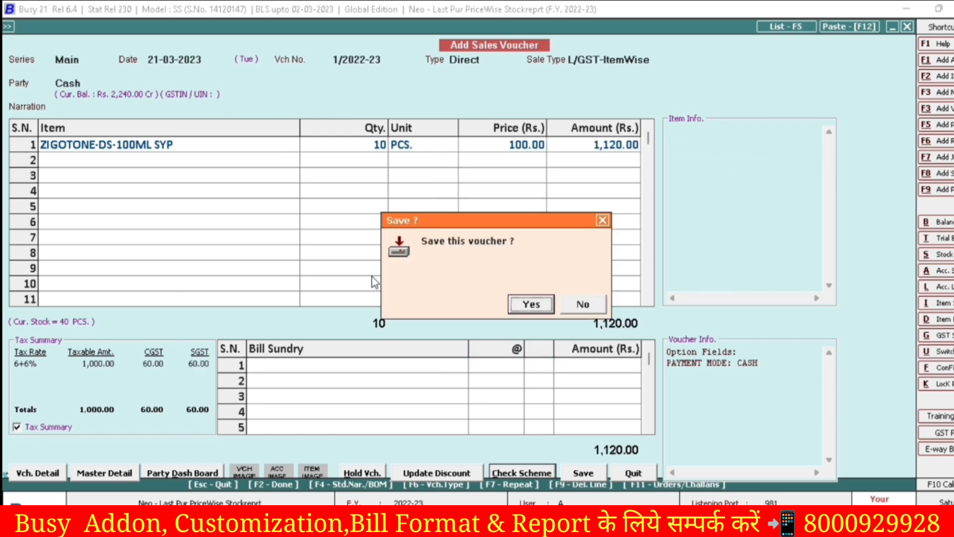
key("Return")
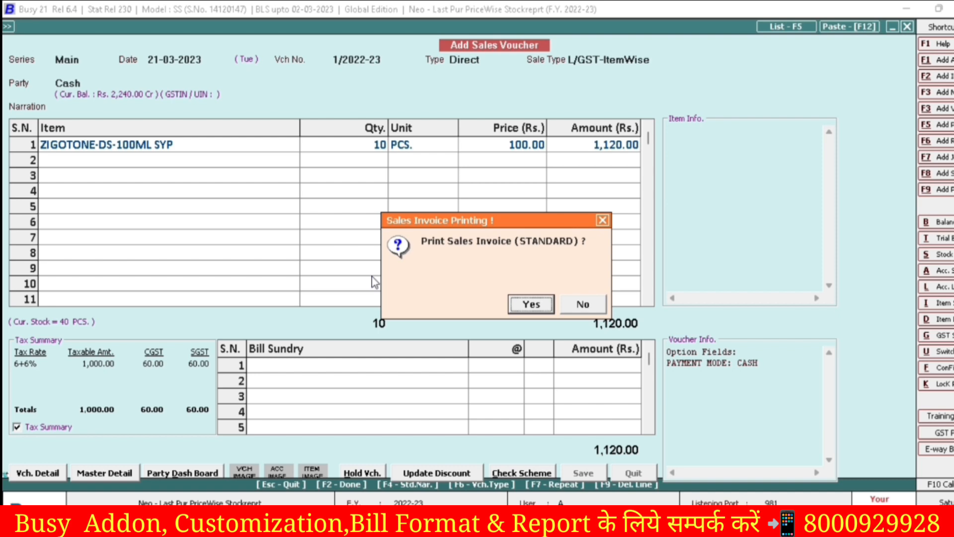
key("Escape")
key("Escape")
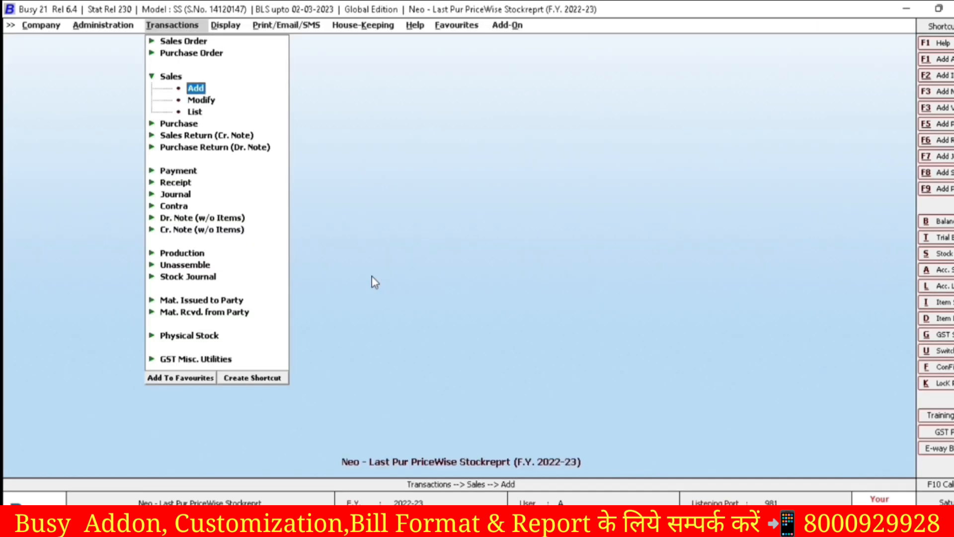
- Start another sales voucher in the Main series dated 21-03-2023, with sale type L/GST-ItemWise and party Cash
key("Return")
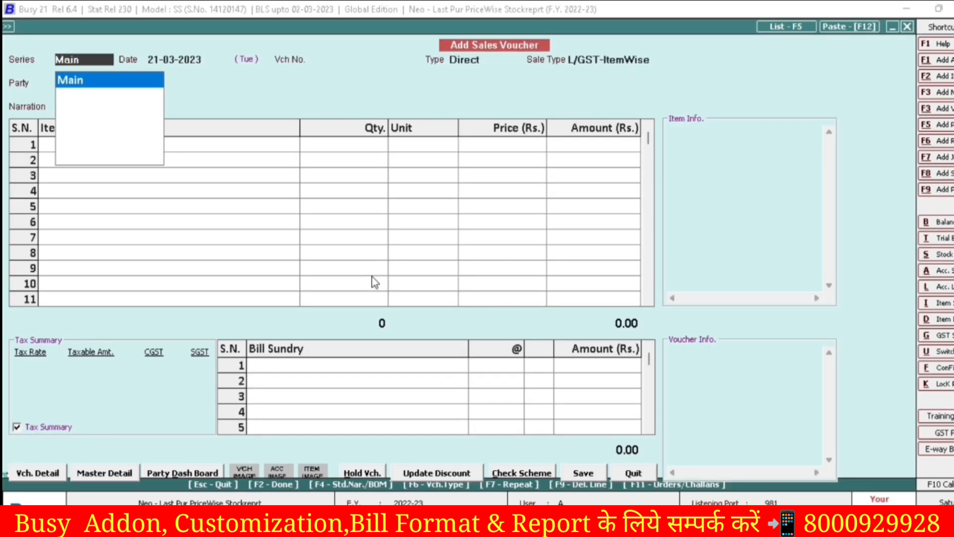
key("Return")
key("Return")
key("Return")
key("Return")
key("Down")
key("Down")
key("Return")
key("Return")
key("Return")
key("Return")
key("Return")
key("Return")
key("Return")
key("Return")
key("Return")
key("Return")
key("Return")
key("Return")
key("Return")
key("Return")
key("Return")
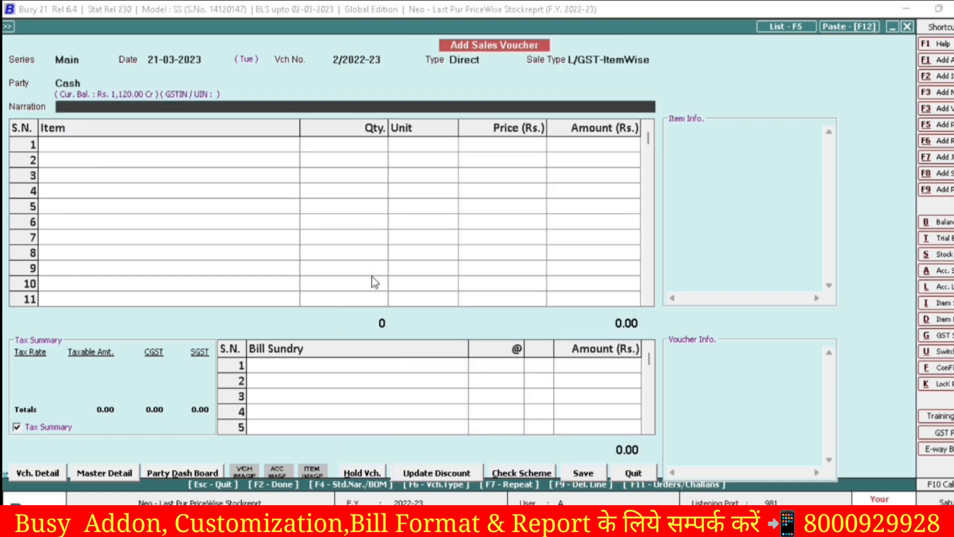
- Add ZIGOTONE-DS-100ML SYP to the first line and proceed past its sales history to the scheme details
key("Return")
key("Return")
key("Down")
key("Down")
key("Return")
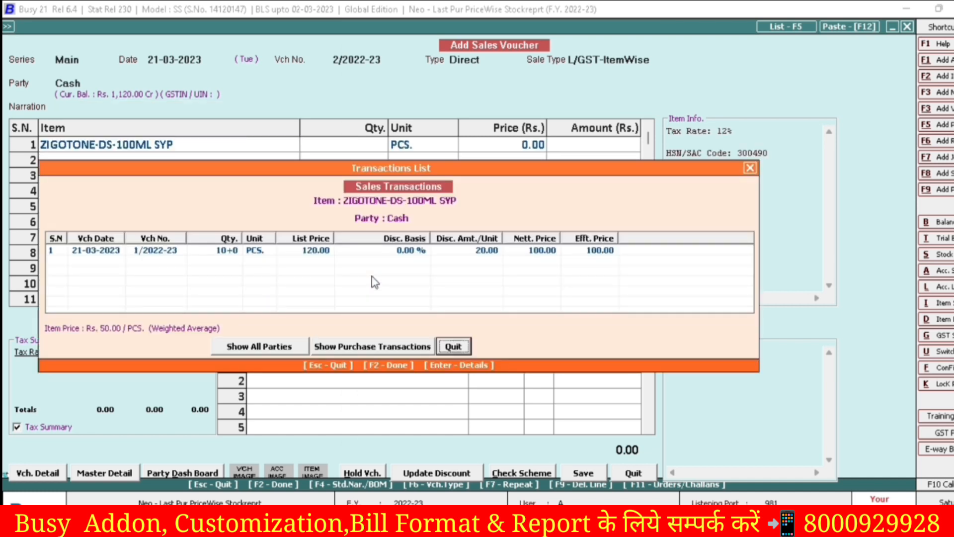
key("Escape")
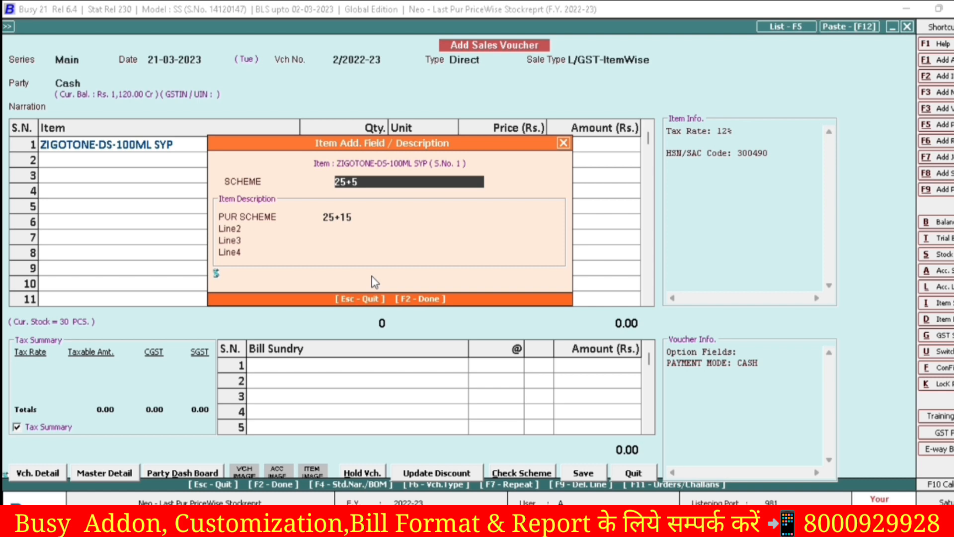
- Switch to the browser and look over the medical add-on PDF and the Account Sure Solution YouTube channel's videos
key("alt+Tab")
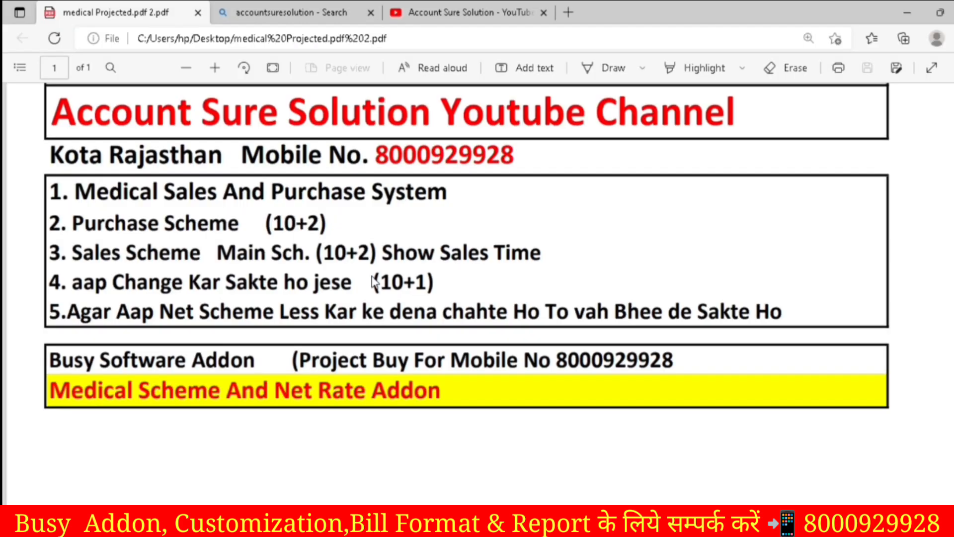
left_click_drag(375, 156, 513, 156)
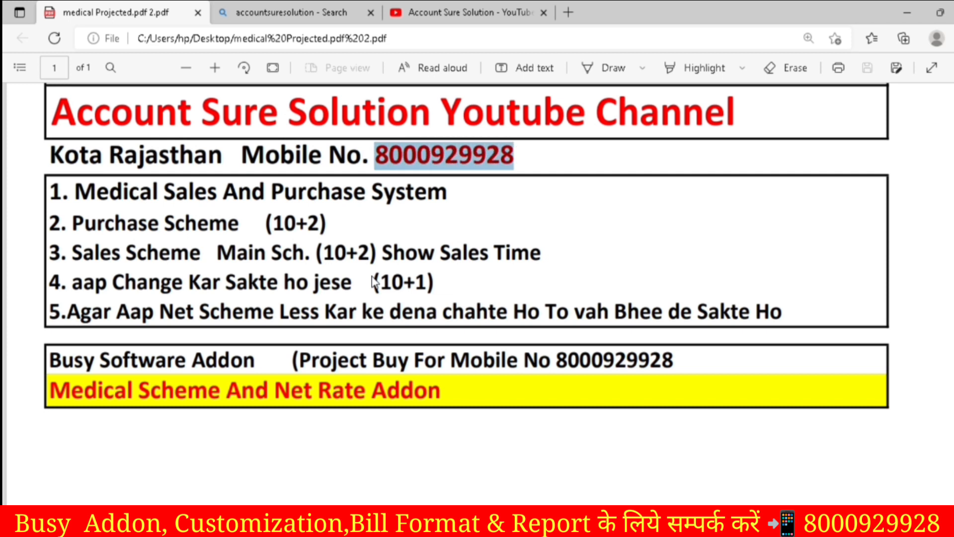
left_click(372, 276)
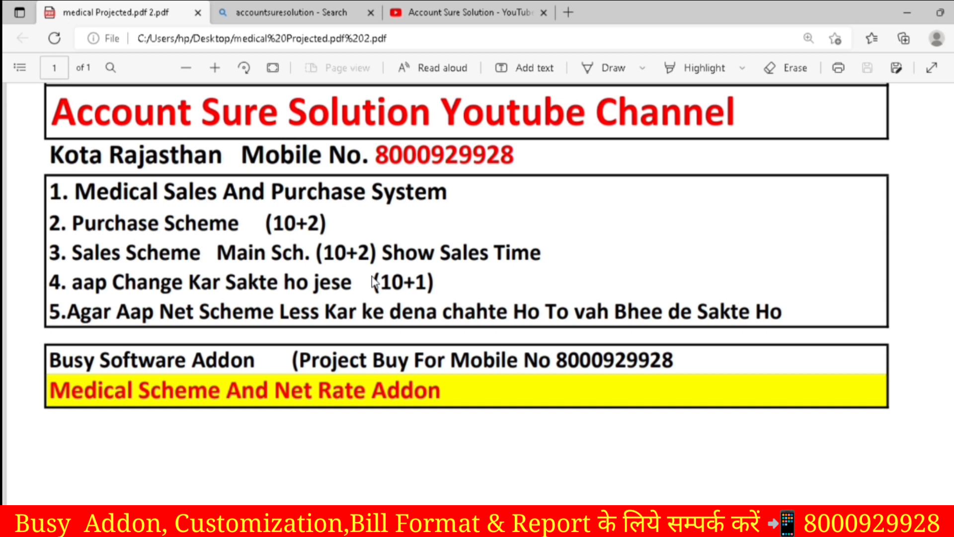
key("ctrl+shift+Tab")
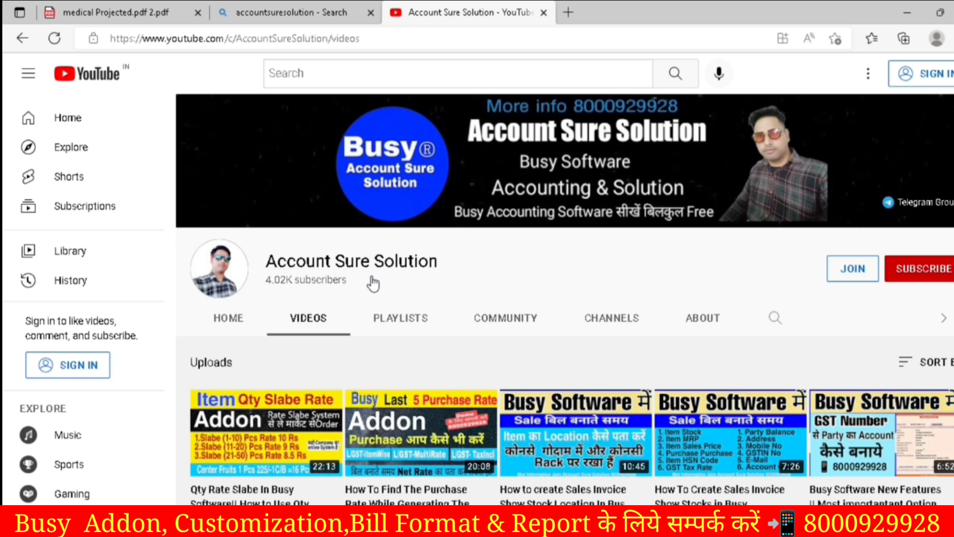
scroll(373, 283, "down", 3)
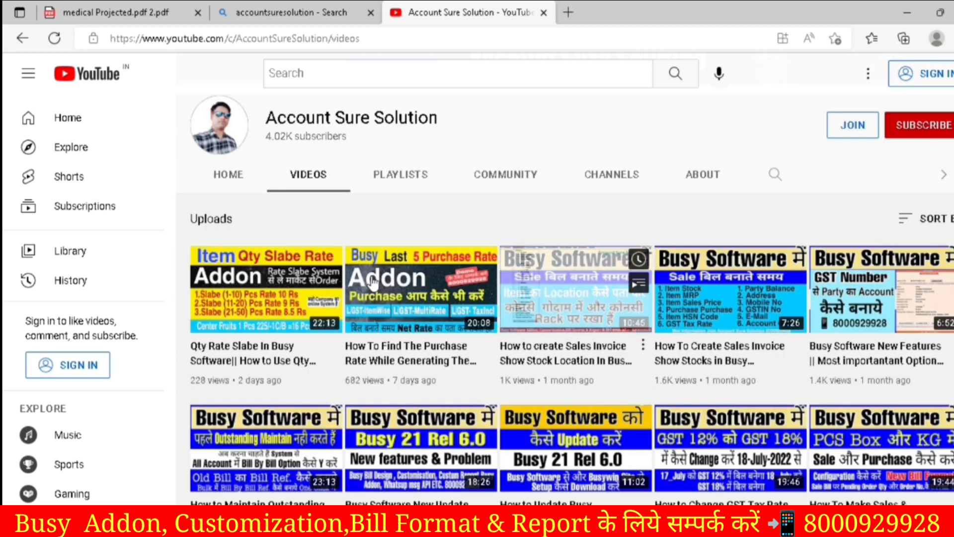
scroll(373, 284, "up", 2)
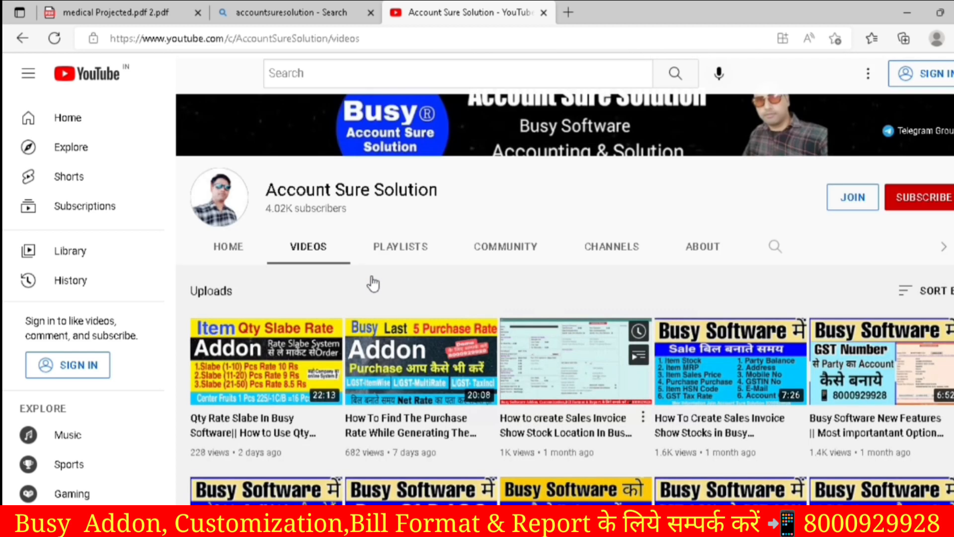